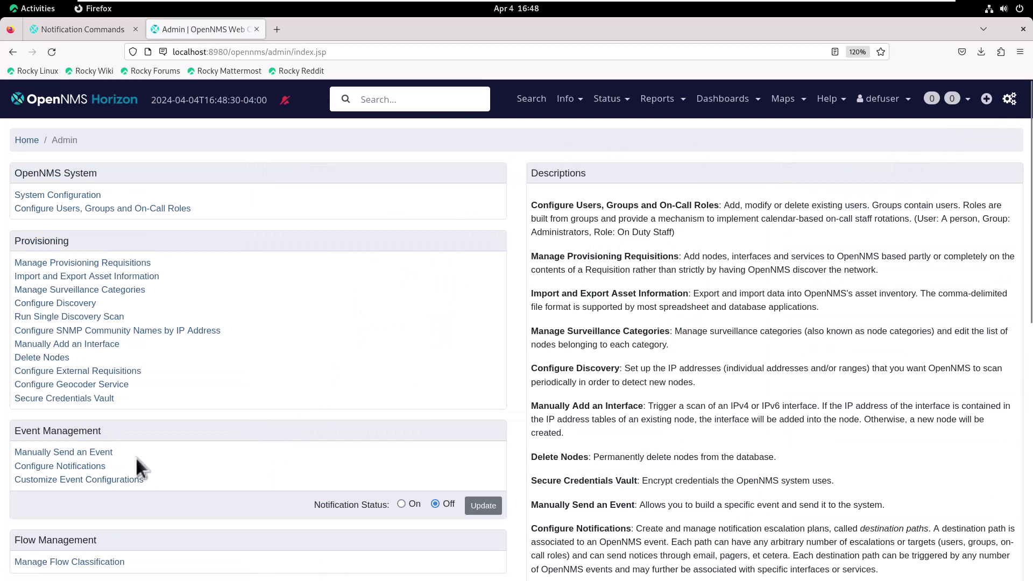
# - Create a new notification destination path named OnCallFlowers
pyautogui.click(99, 467)
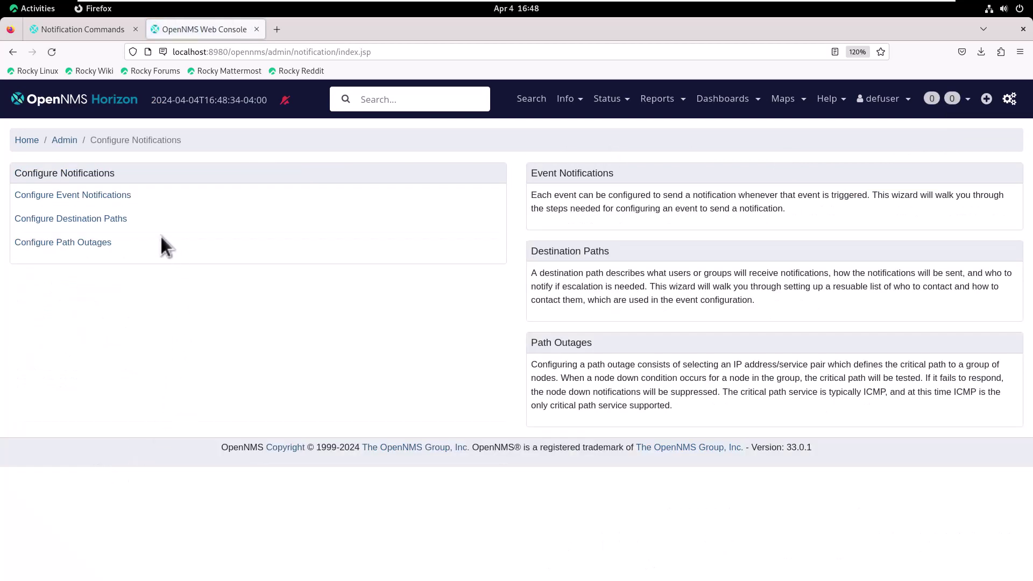
pyautogui.click(125, 221)
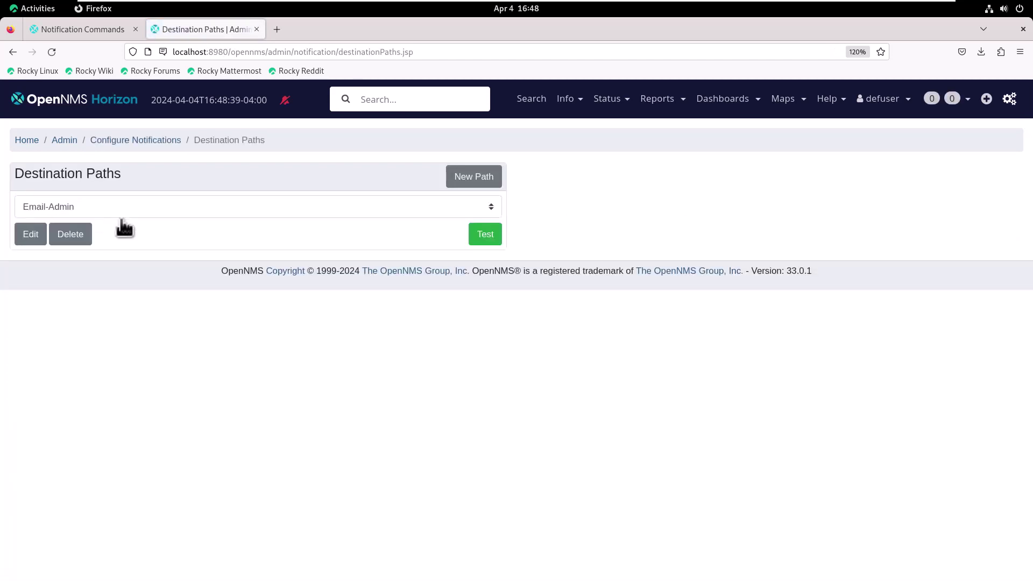
pyautogui.click(476, 178)
pyautogui.click(262, 239)
pyautogui.write('OnCall')
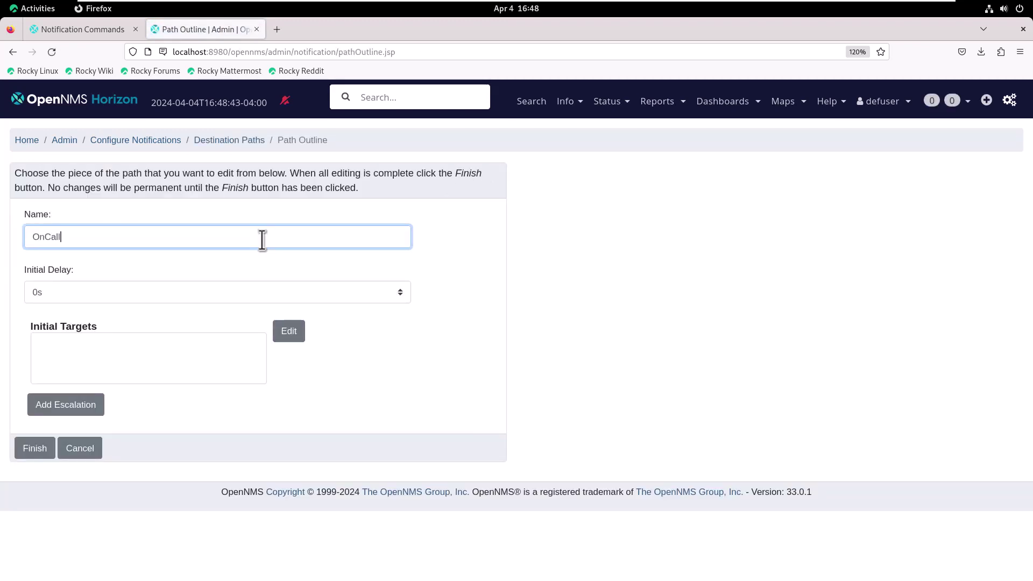
pyautogui.write('Flowers')
pyautogui.press('Tab')
pyautogui.press('Tab')
# - Set the initial target of OnCallFlowers to the FlowersRole role, using the javaEmail command with automatic UP notification on
pyautogui.click(289, 334)
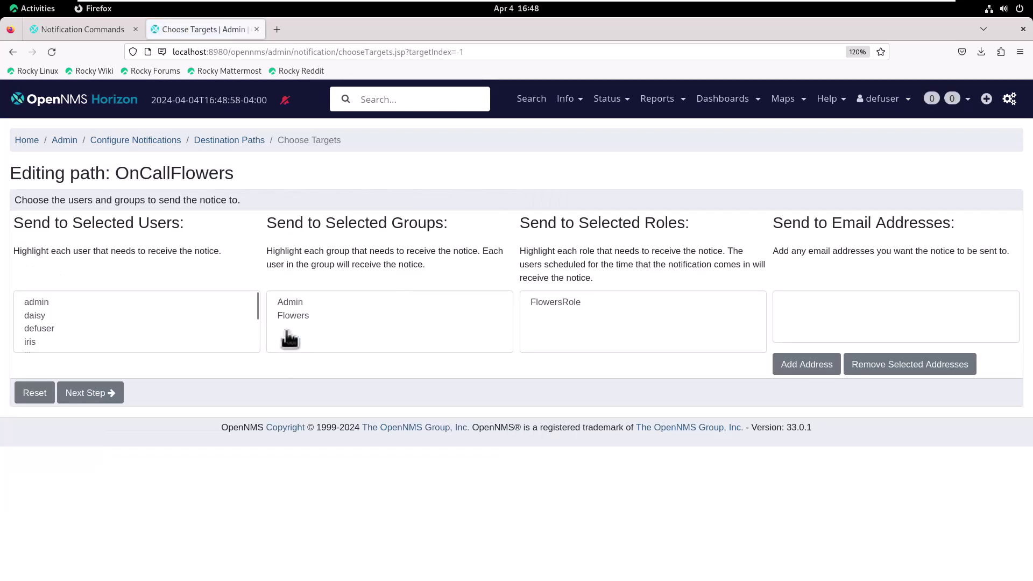
pyautogui.click(550, 300)
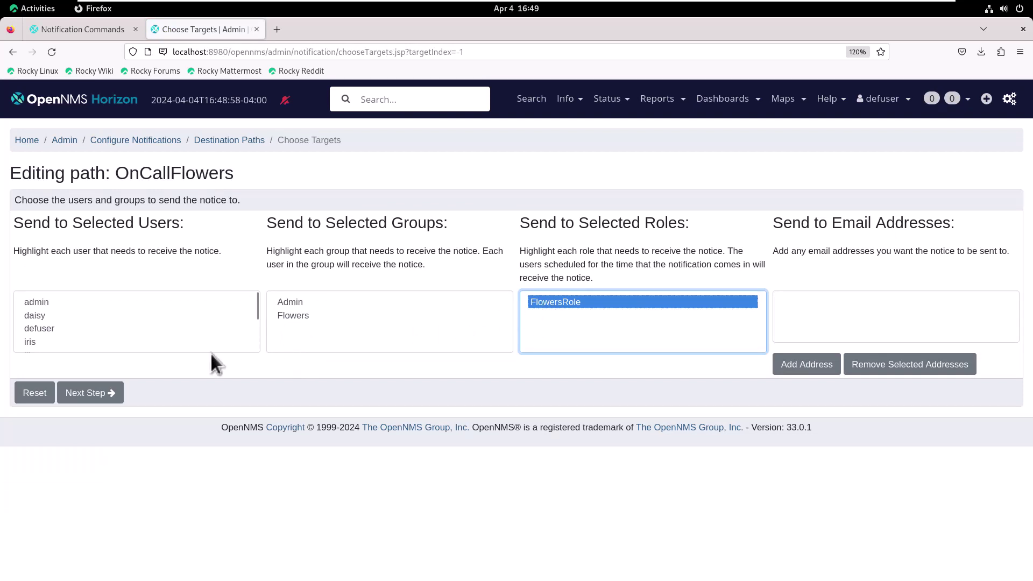
pyautogui.click(105, 395)
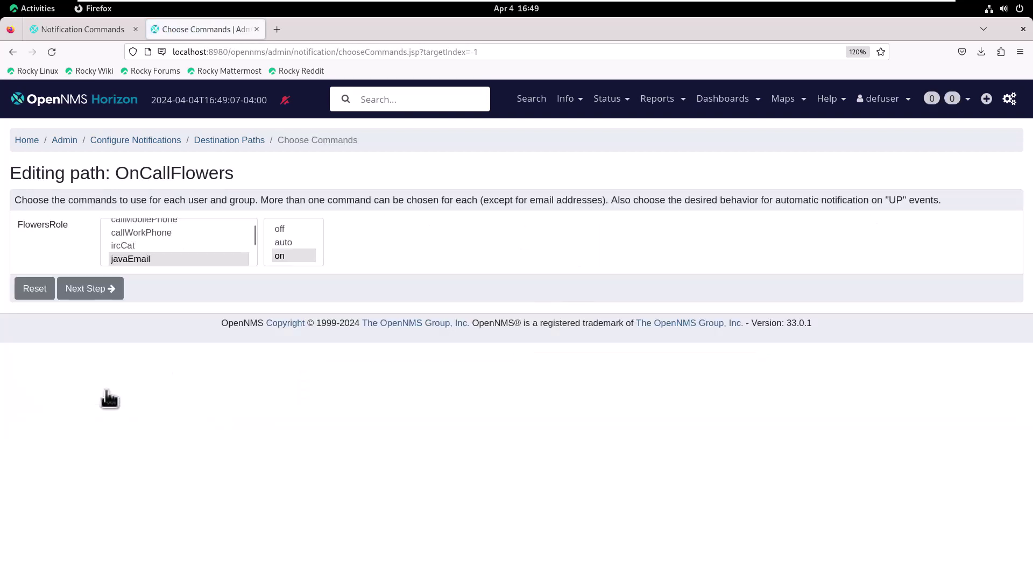
pyautogui.click(149, 257)
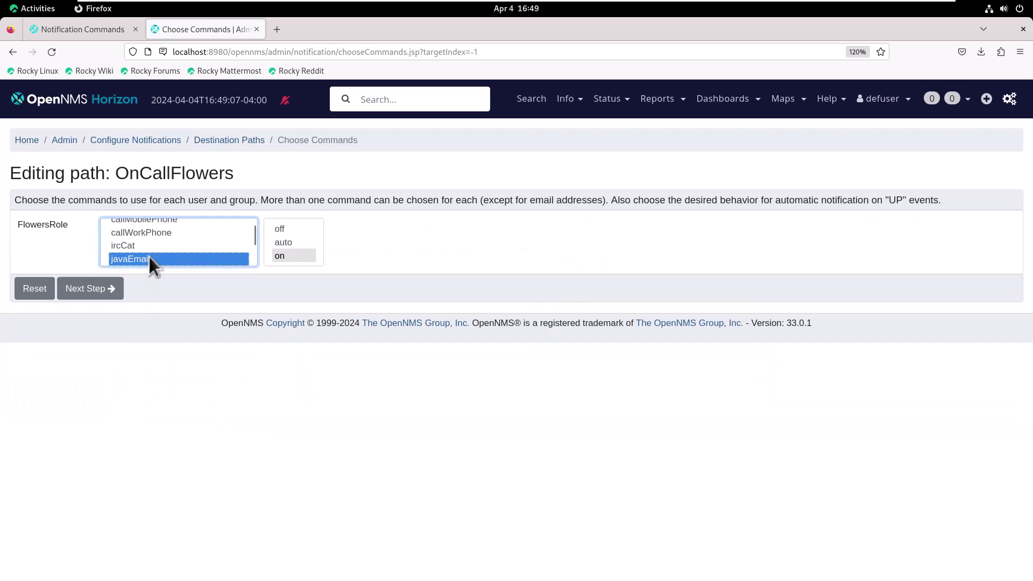
pyautogui.click(278, 255)
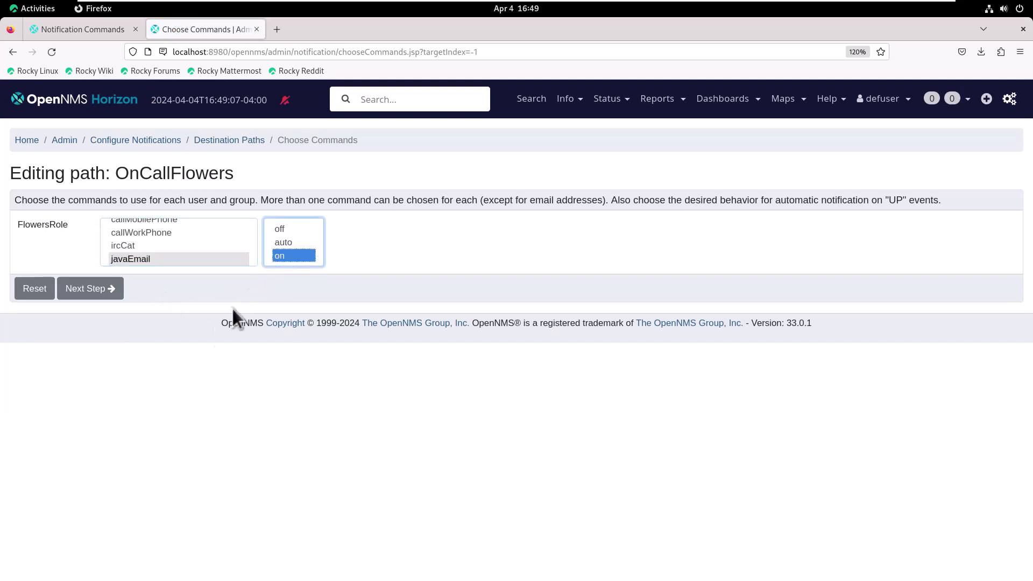
pyautogui.click(84, 293)
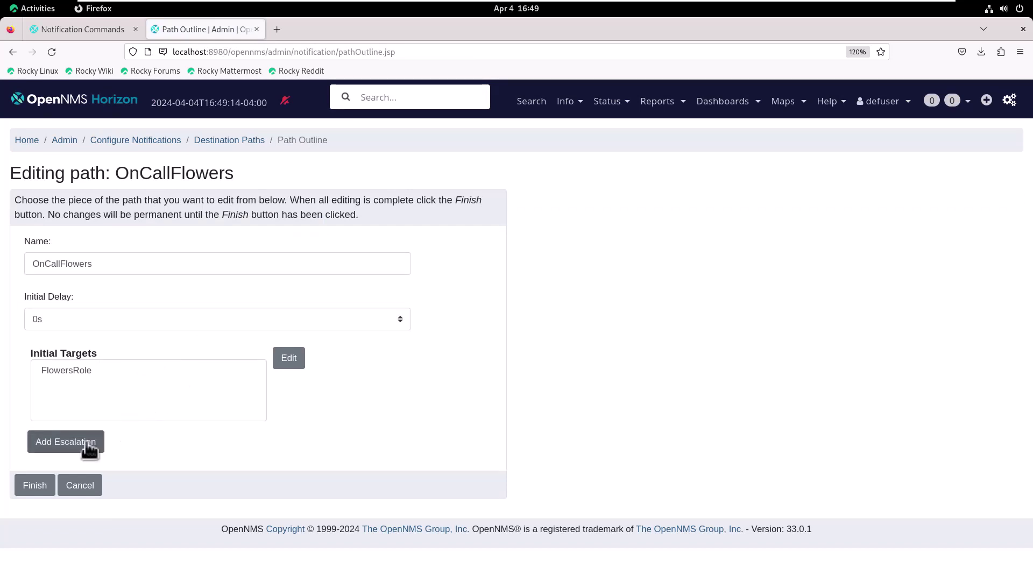
# - Add an escalation to OnCallFlowers that notifies the user defuser by javaEmail with automatic UP notification on
pyautogui.click(66, 442)
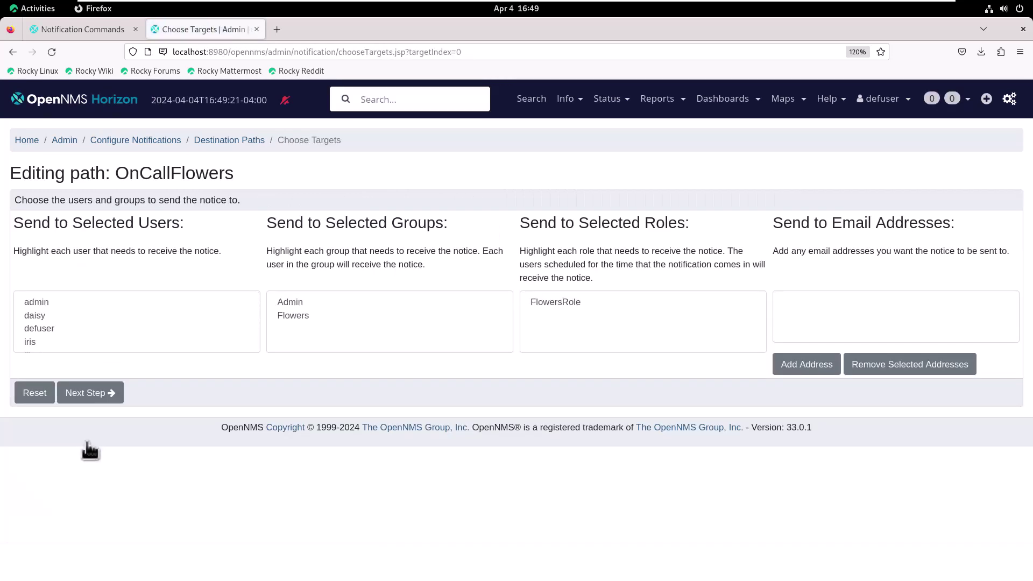
pyautogui.click(46, 328)
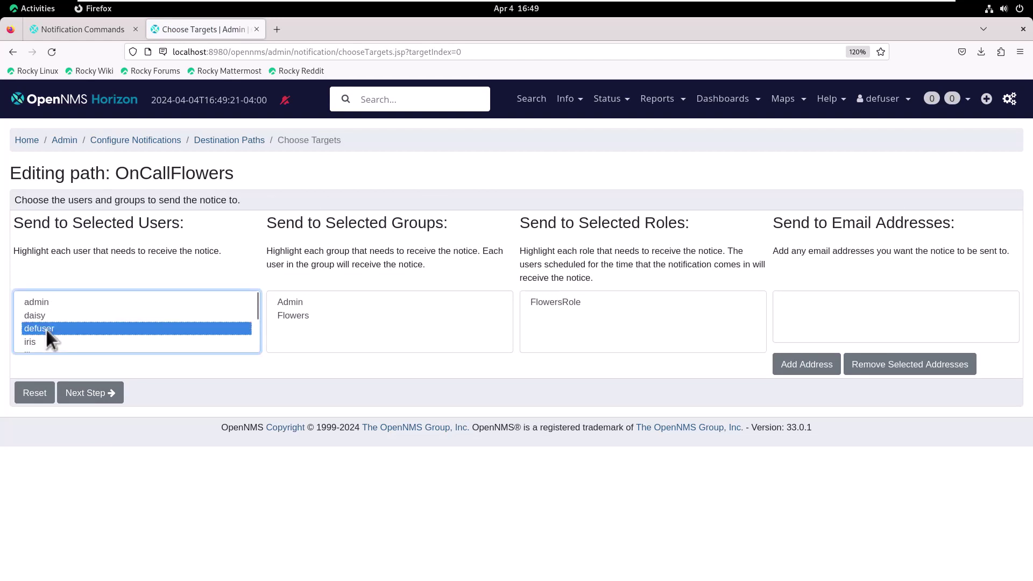
pyautogui.click(90, 393)
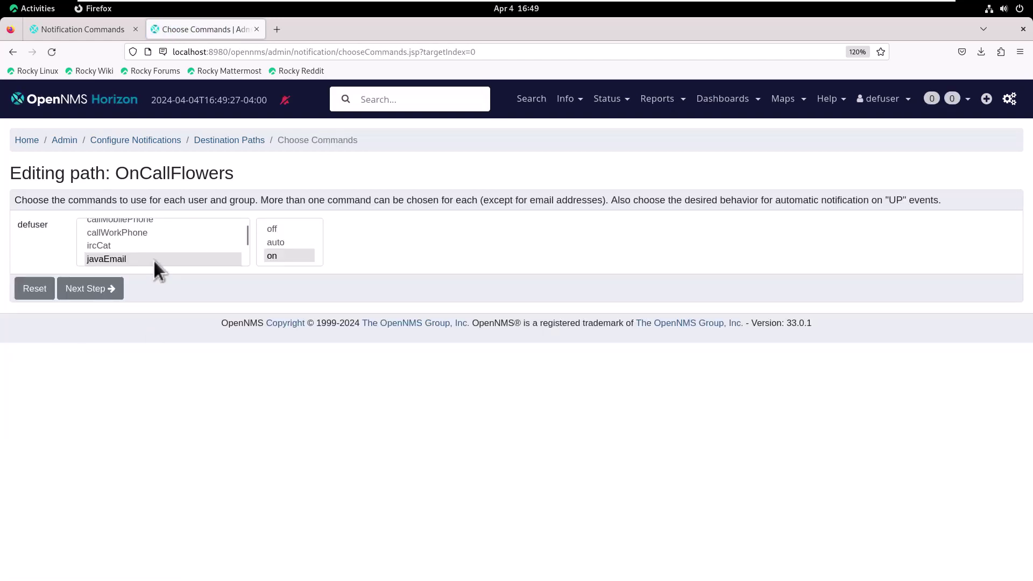
pyautogui.click(154, 260)
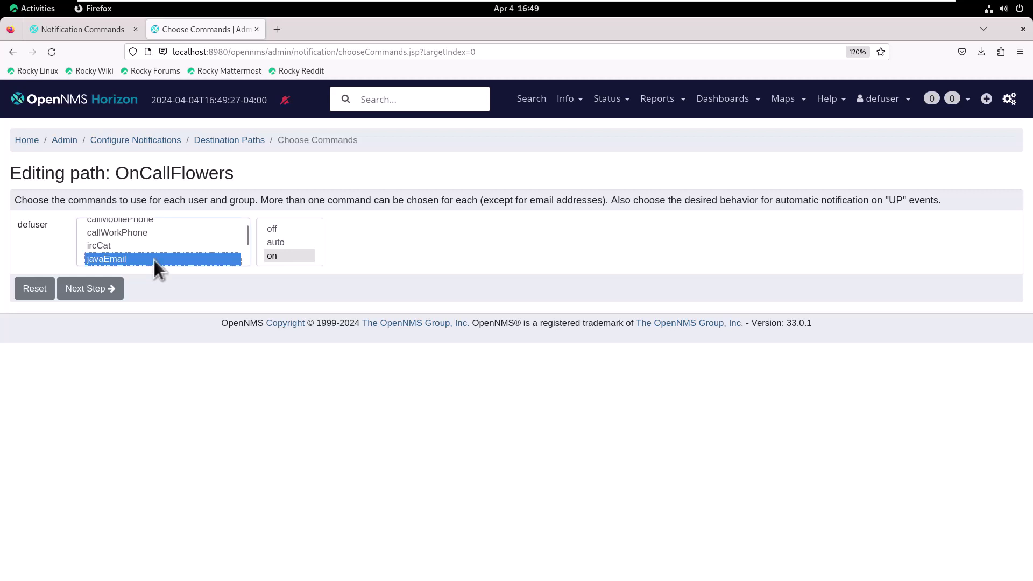
pyautogui.click(284, 254)
pyautogui.click(93, 290)
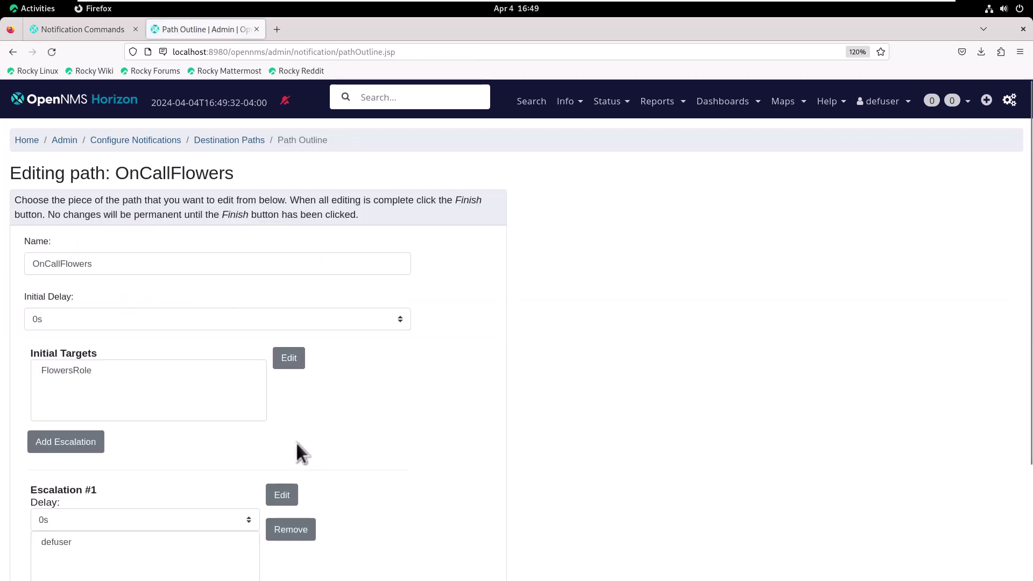
# - Save the OnCallFlowers path with a 5m delay for Escalation #1 and select it among the destination paths
pyautogui.click(249, 516)
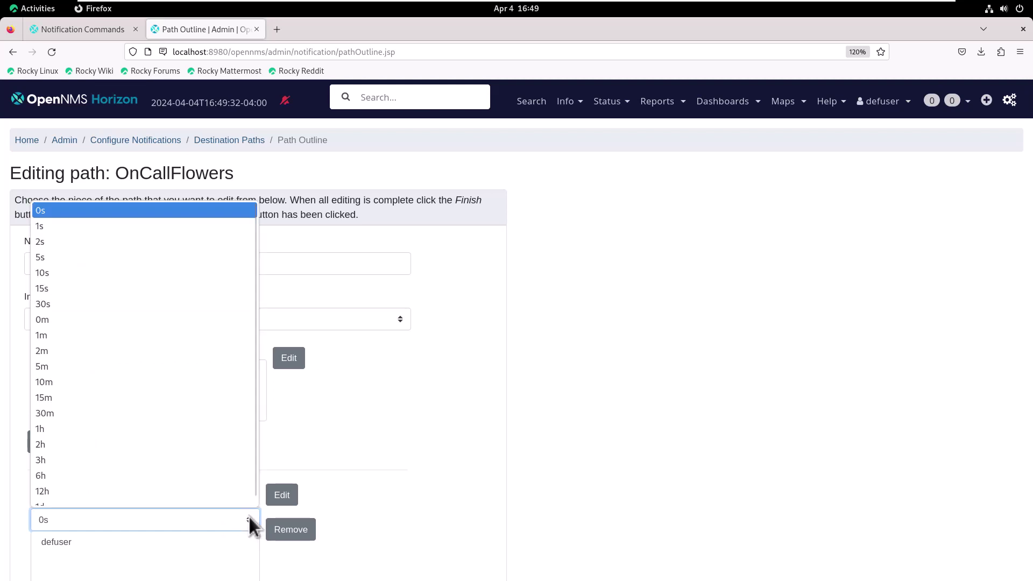
pyautogui.click(46, 366)
pyautogui.scroll(-3, 447, 487)
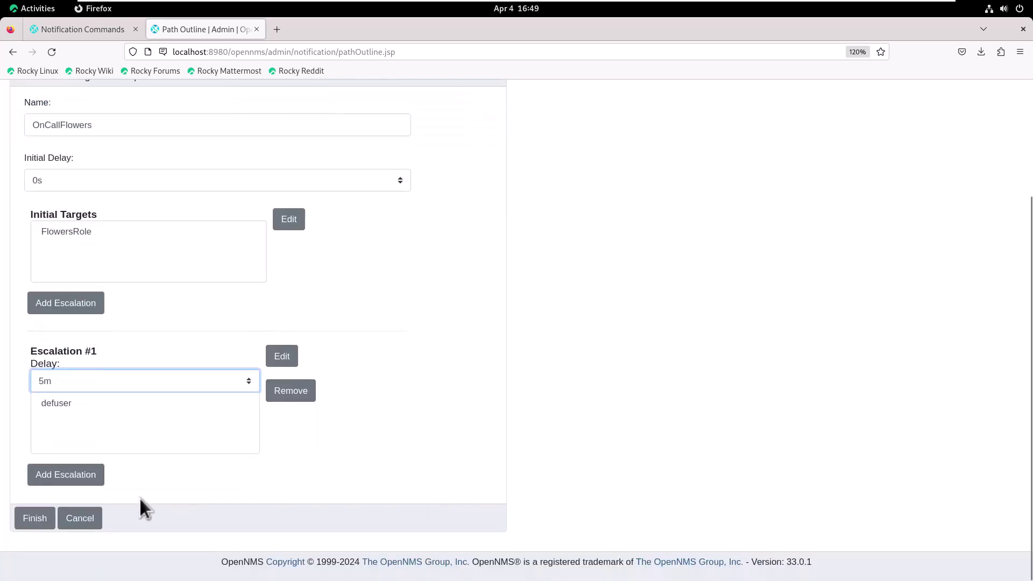
pyautogui.click(48, 520)
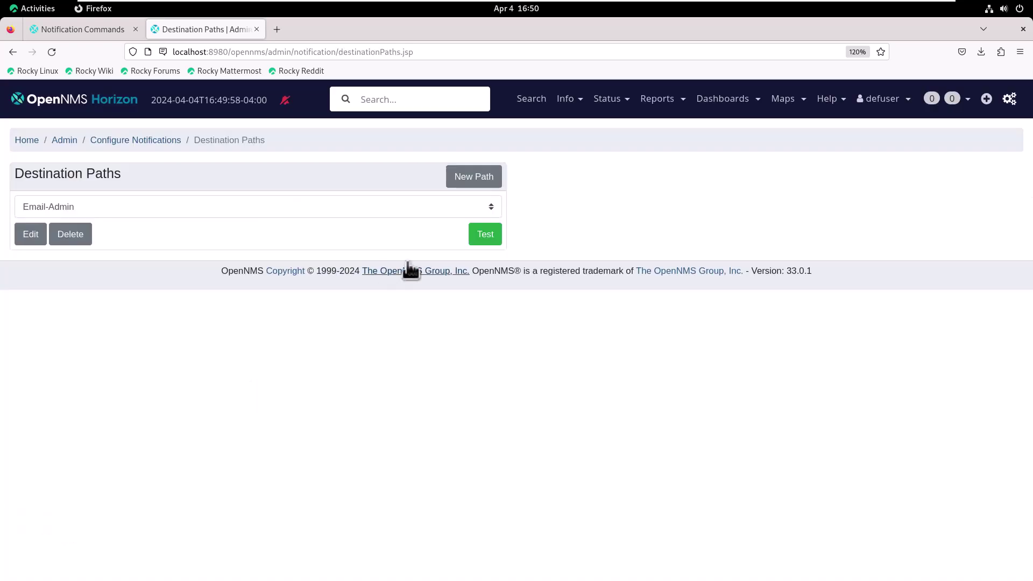
pyautogui.click(490, 206)
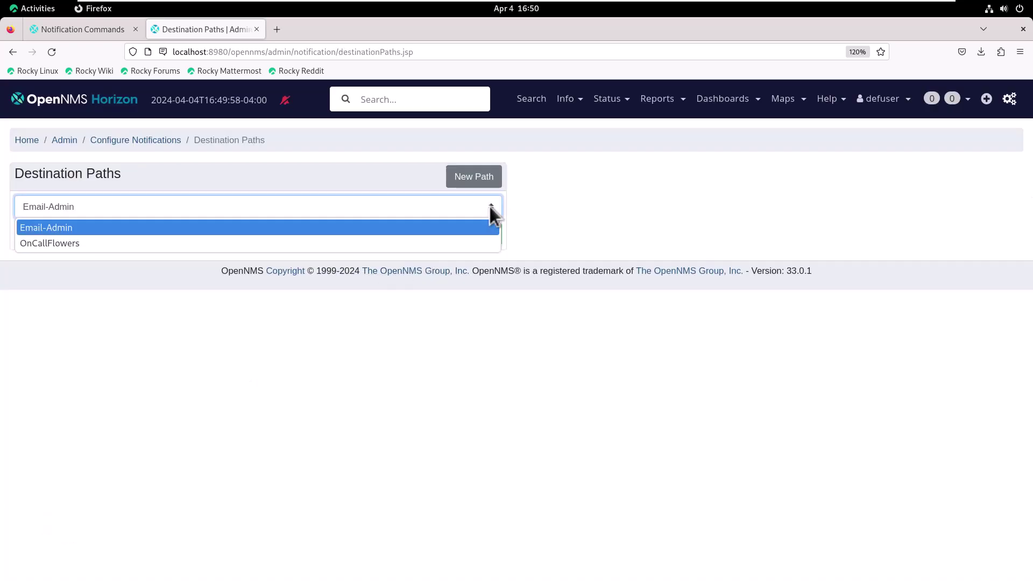
pyautogui.click(74, 240)
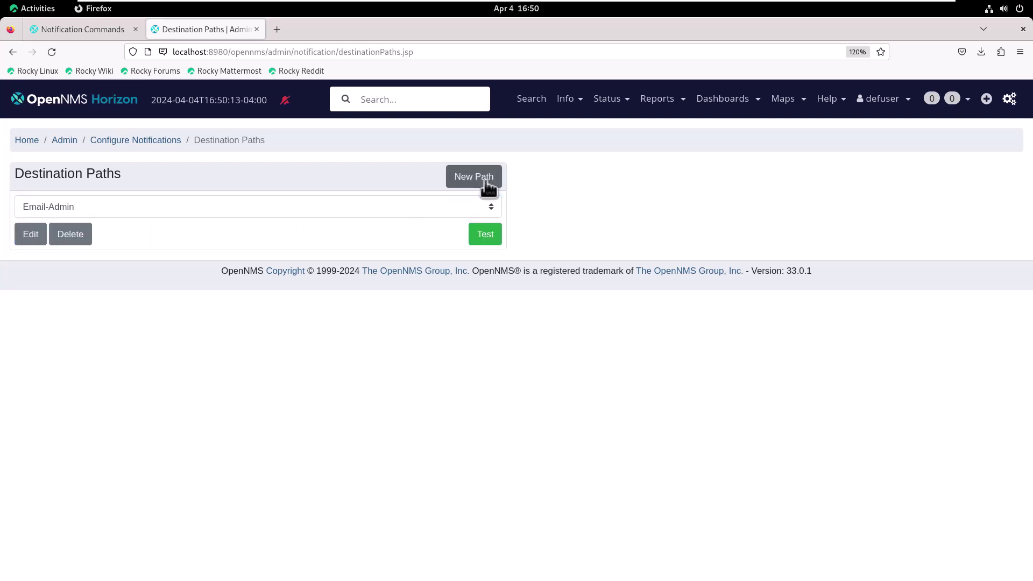
# - Start another new destination path and name it GroupFlowersBlast
pyautogui.click(484, 181)
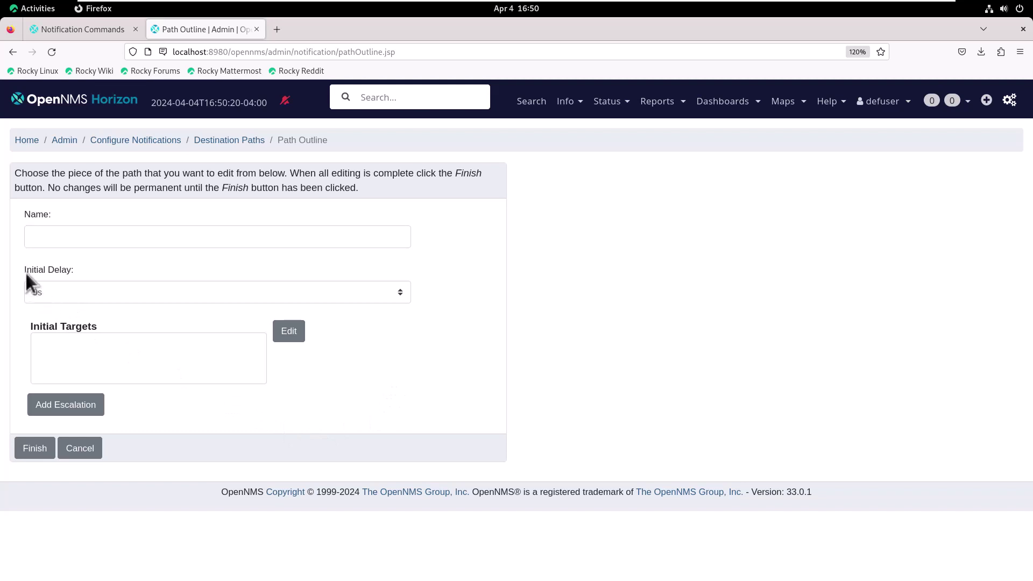
pyautogui.click(32, 240)
pyautogui.write('GroupFlowersBlast')
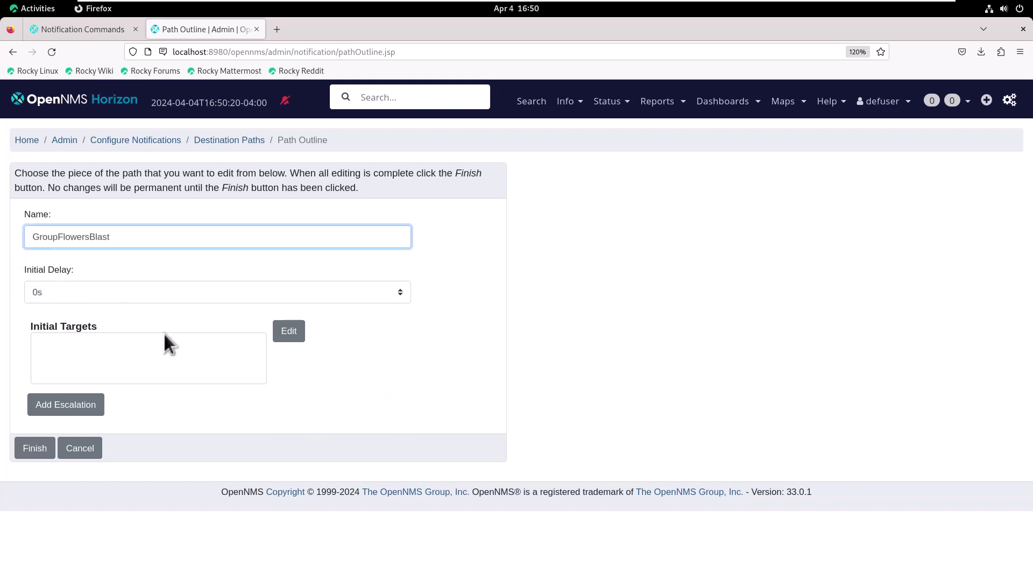
# - Set the initial target of GroupFlowersBlast to the Flowers group with a 0m interval, javaEmail command and UP notification on
pyautogui.click(283, 336)
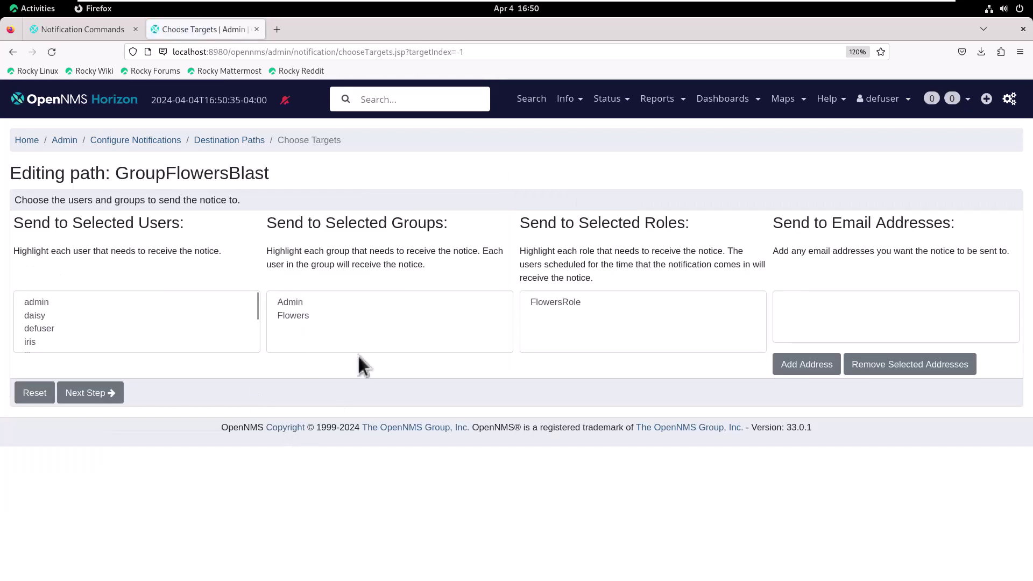
pyautogui.click(296, 316)
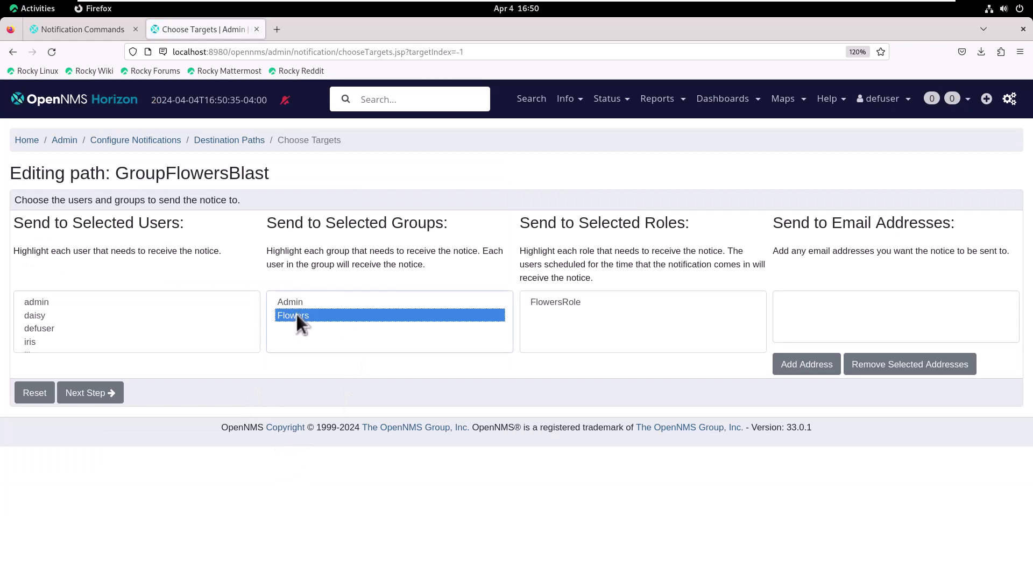
pyautogui.click(111, 398)
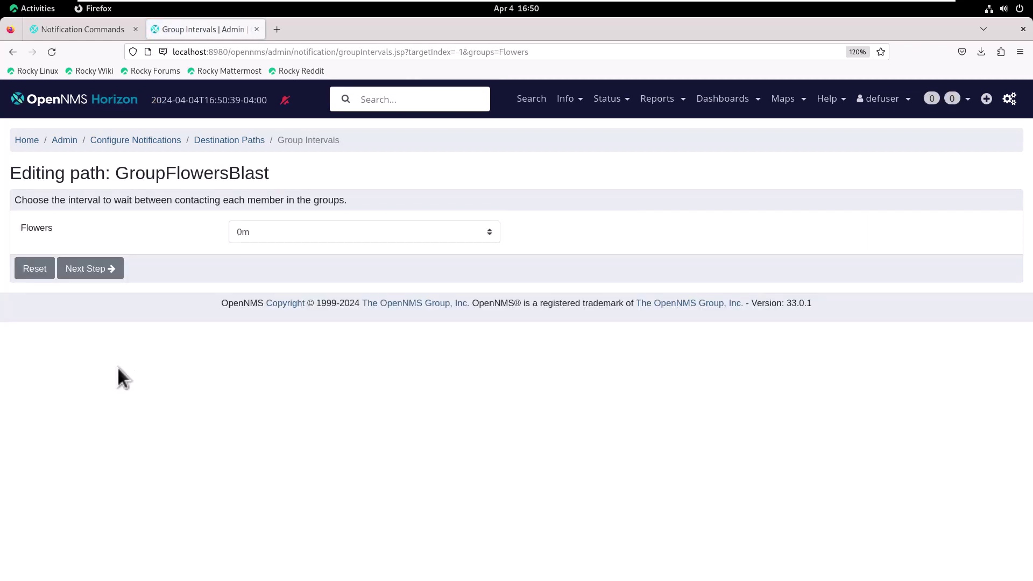
pyautogui.click(102, 270)
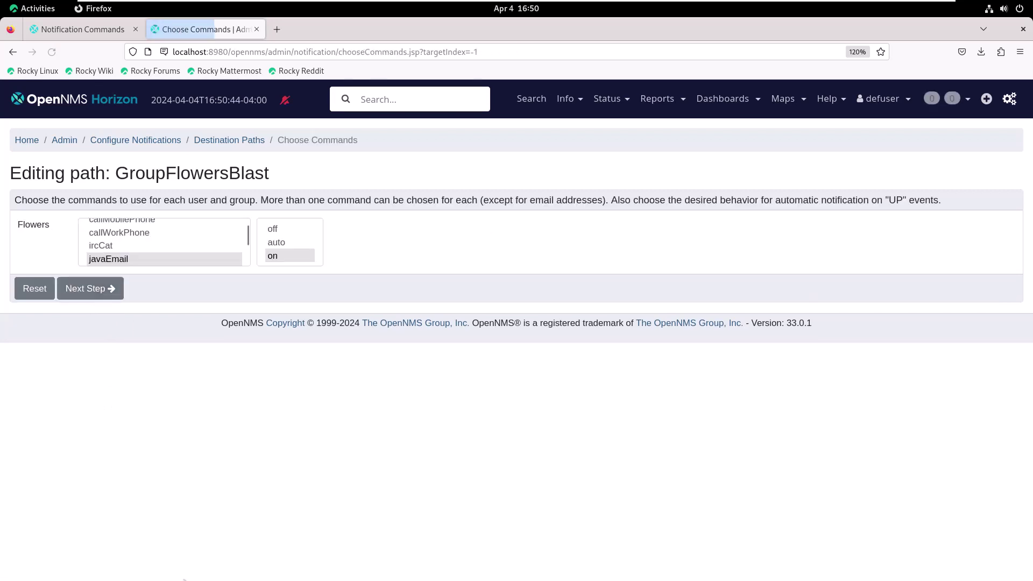
pyautogui.click(131, 258)
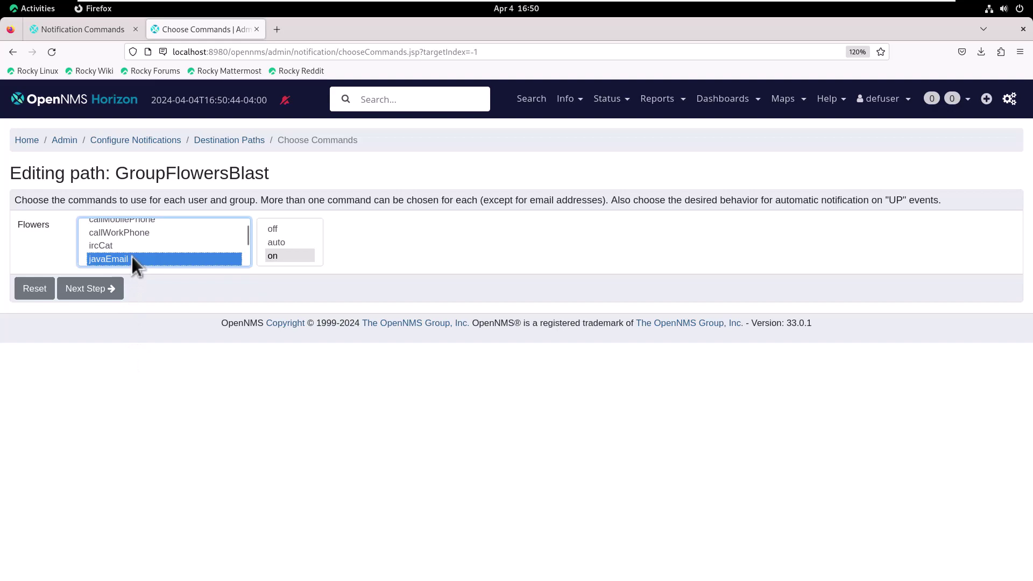
pyautogui.click(277, 255)
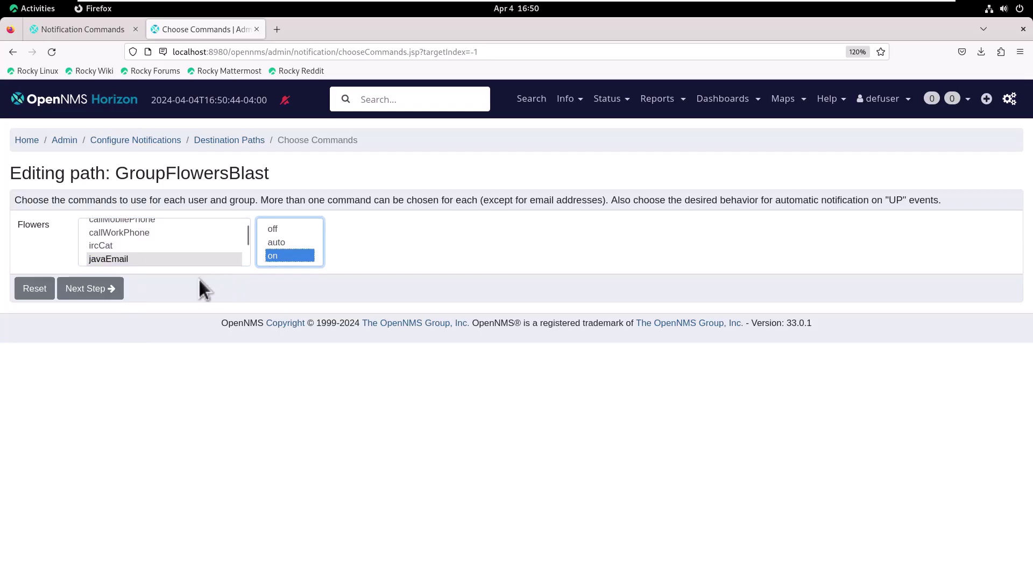
pyautogui.click(108, 290)
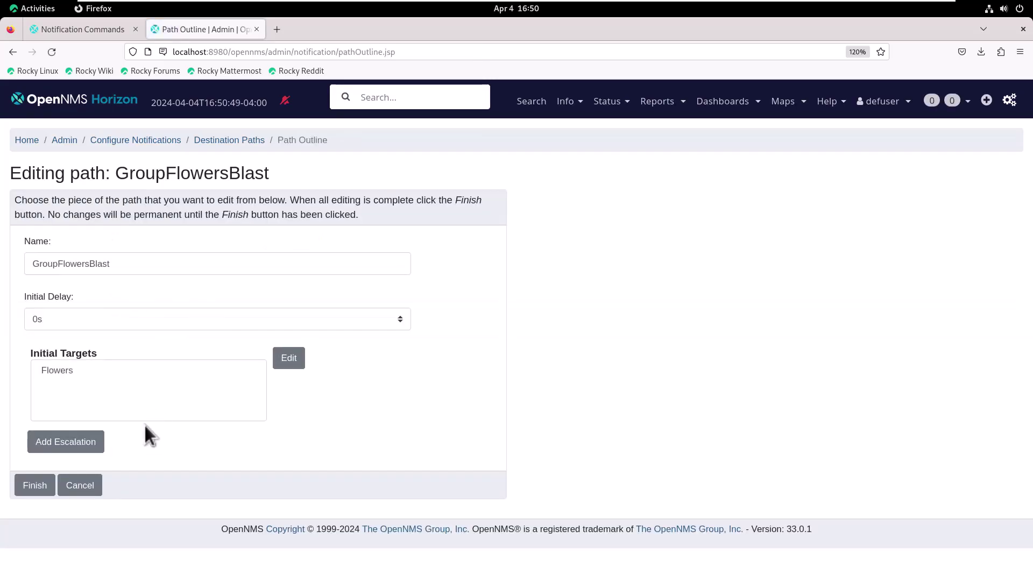
# - Add an escalation to GroupFlowersBlast that notifies the user defuser by javaEmail with automatic UP notification on
pyautogui.click(84, 450)
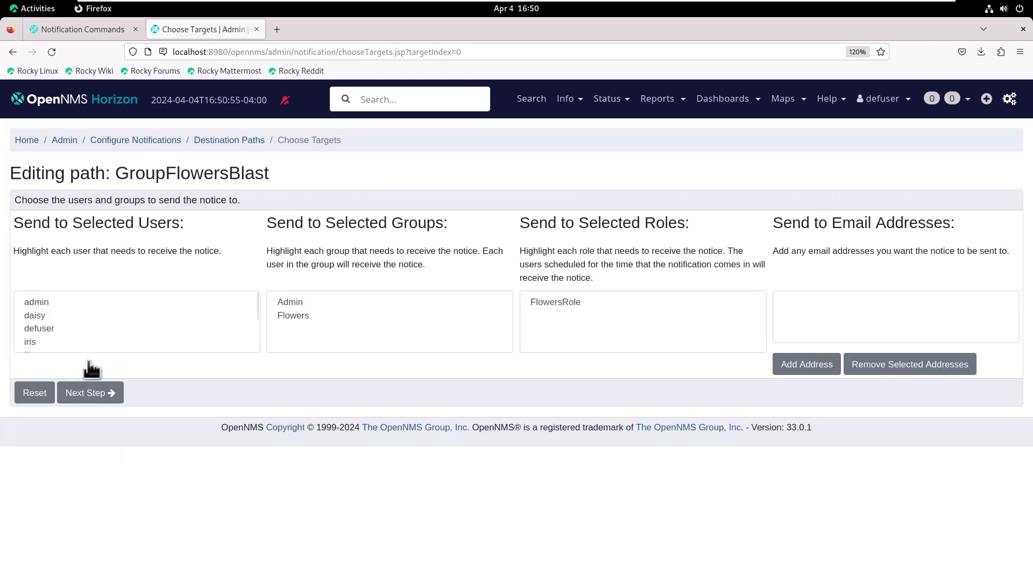
pyautogui.click(43, 328)
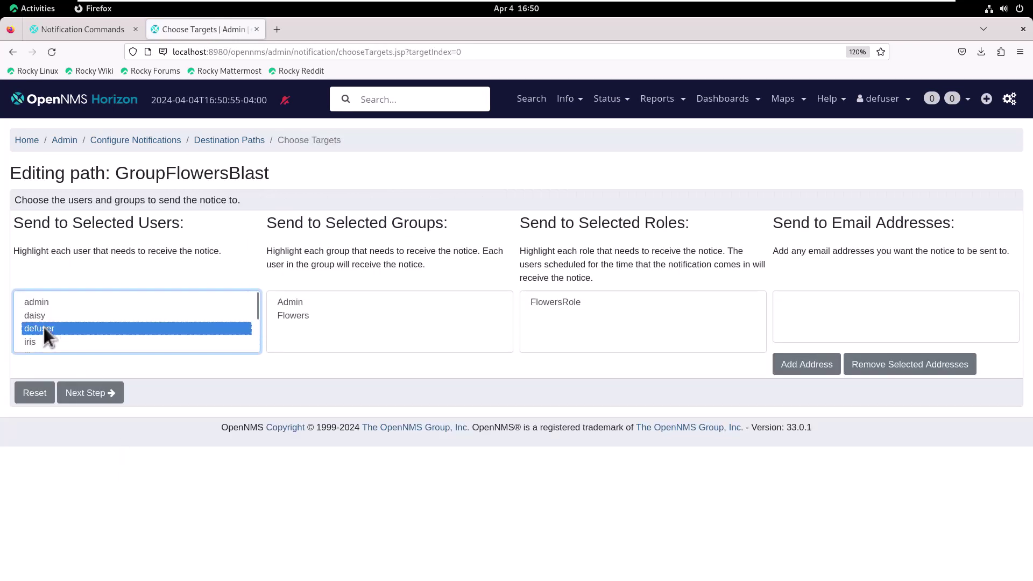
pyautogui.click(110, 398)
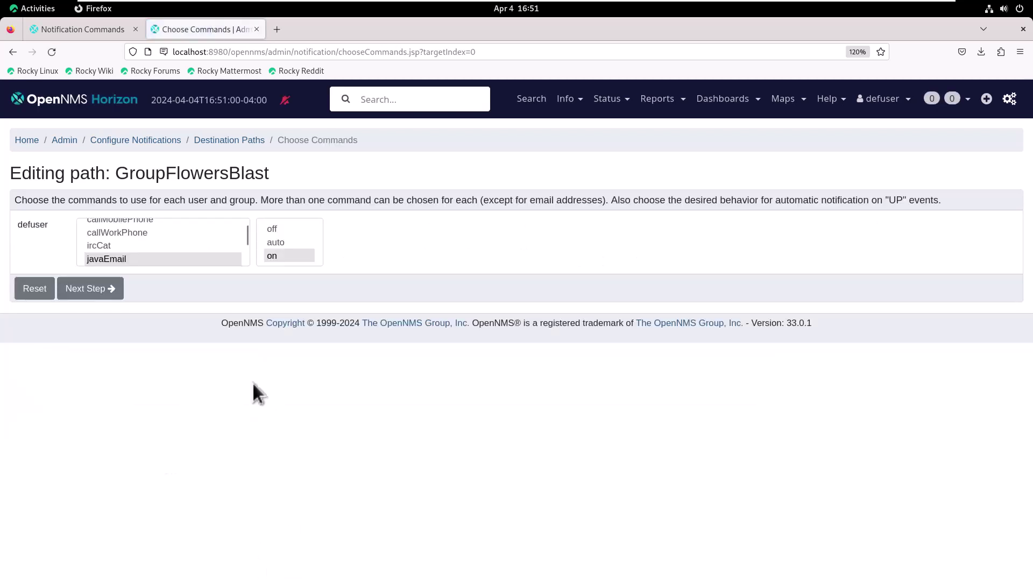
pyautogui.click(148, 261)
pyautogui.click(276, 256)
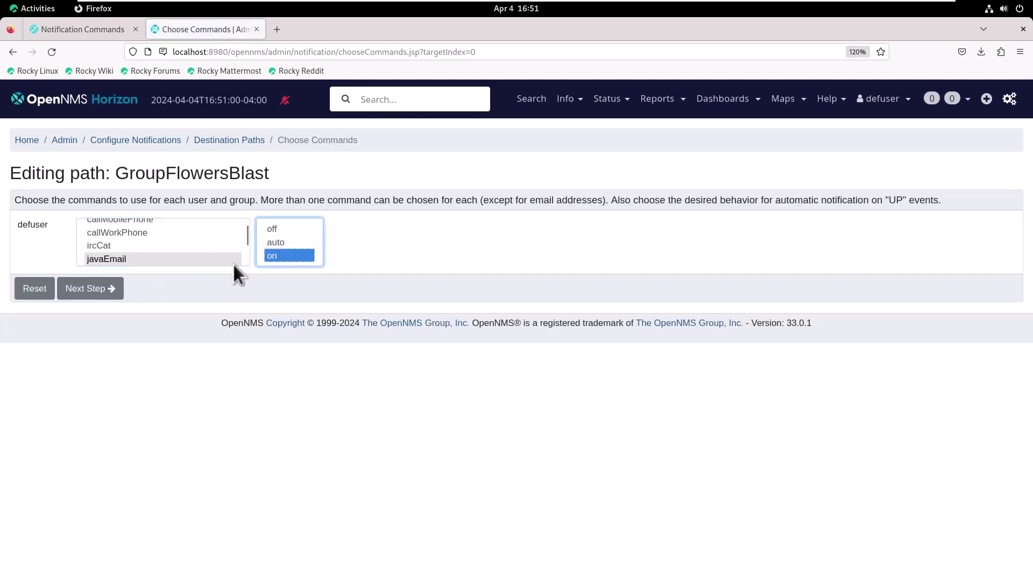
pyautogui.click(107, 289)
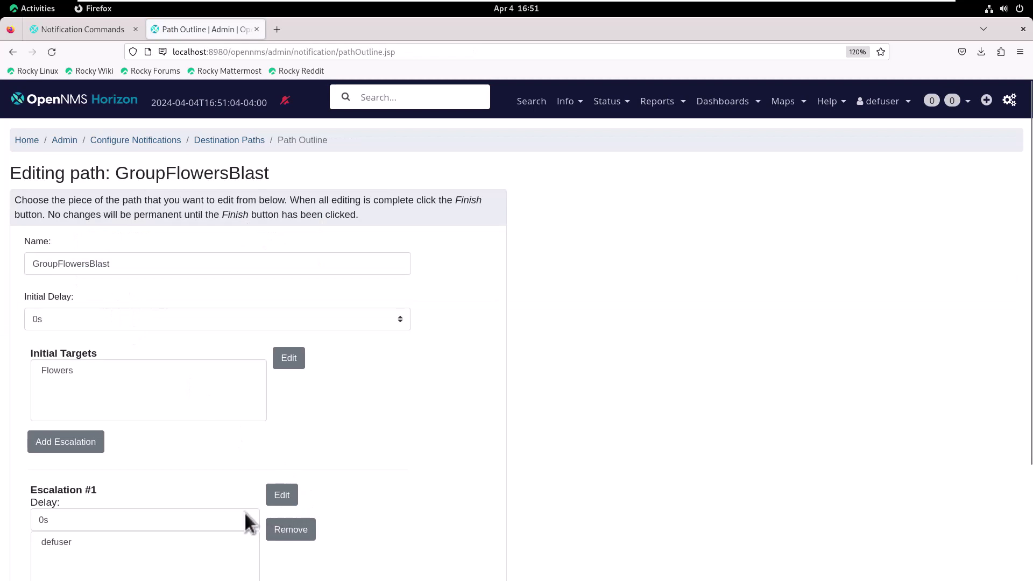
# - Set the delay of Escalation #1 in the GroupFlowersBlast path to 5m
pyautogui.click(122, 517)
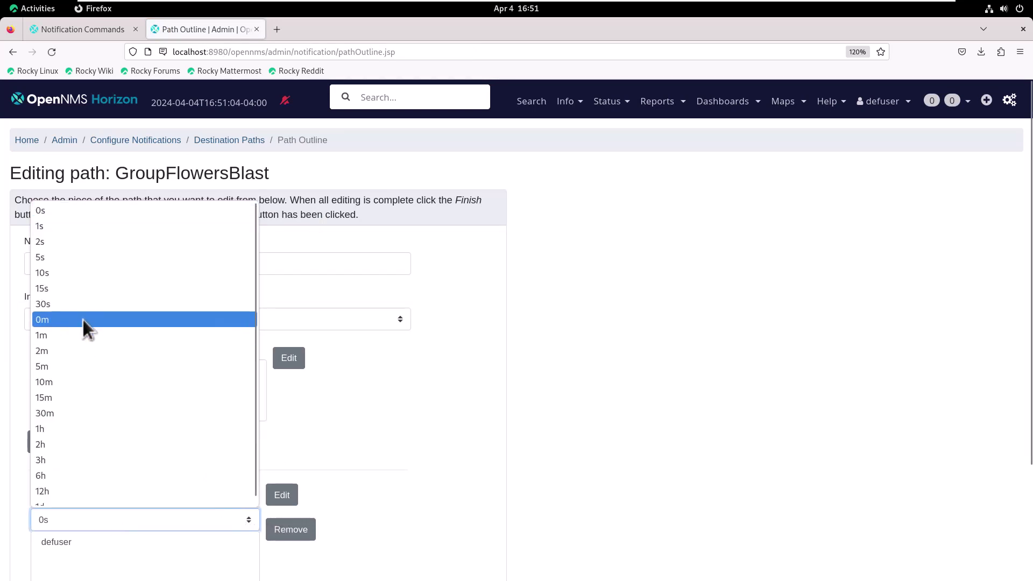
pyautogui.click(46, 367)
pyautogui.scroll(-3, 457, 468)
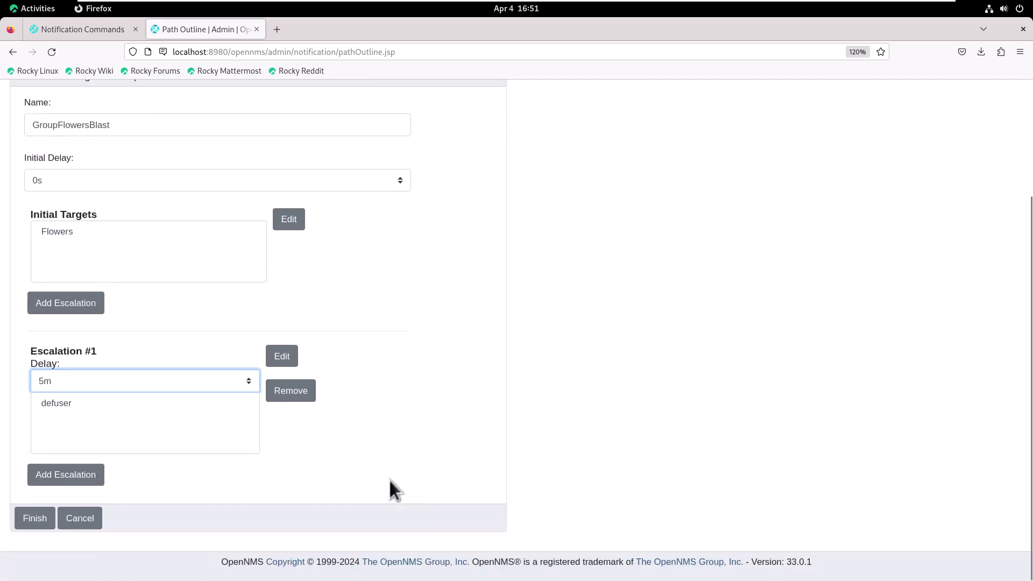
# - Save the GroupFlowersBlast path, and start a new destination path named GroupFlowersStagger
pyautogui.click(34, 517)
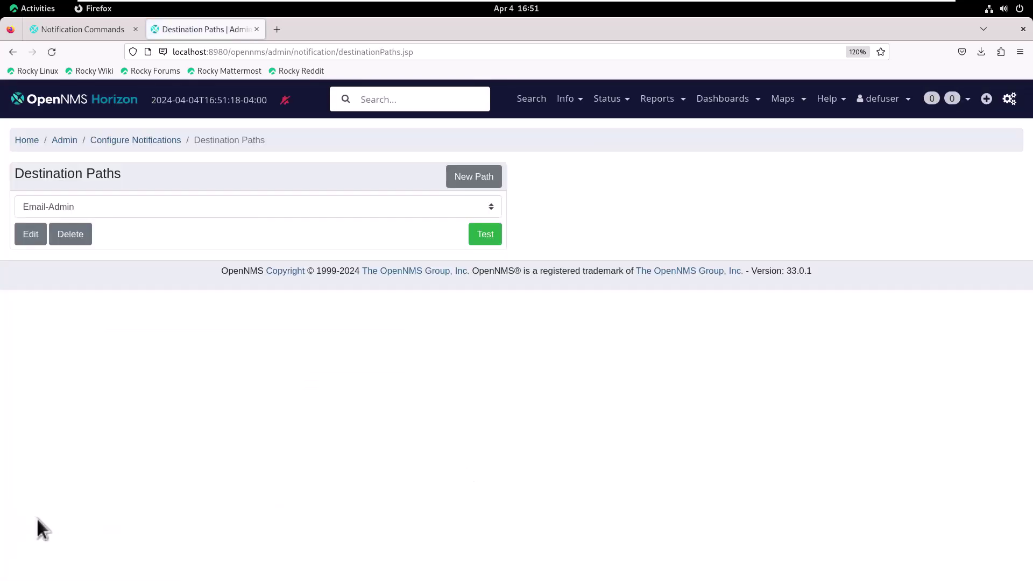
pyautogui.click(486, 182)
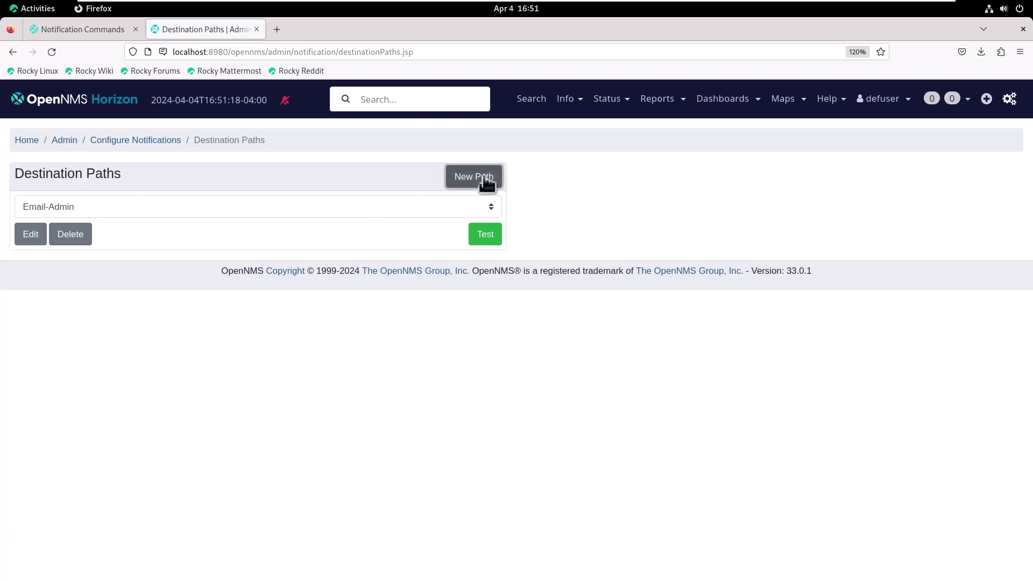
pyautogui.click(202, 236)
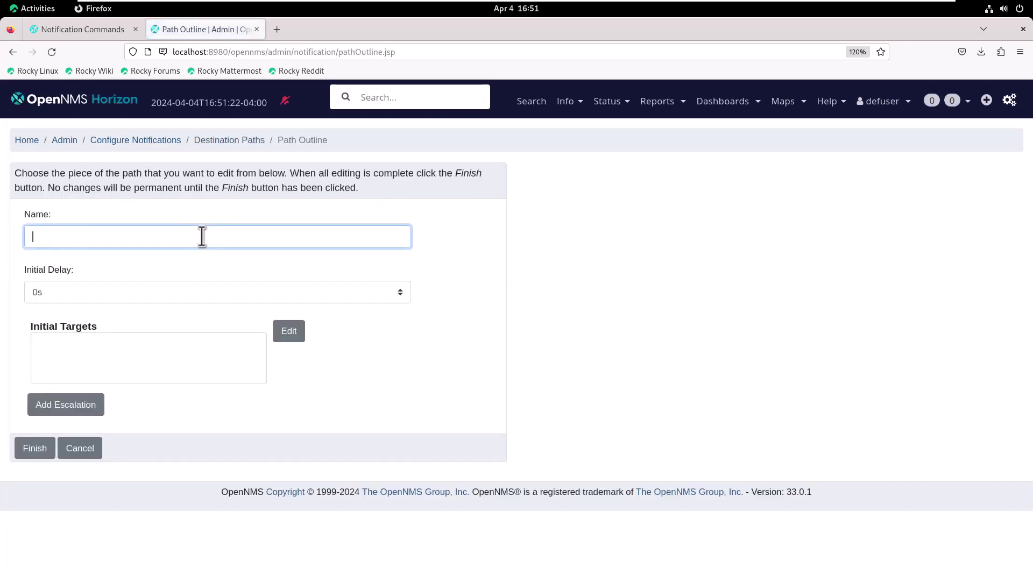
pyautogui.write('GroupFlowersStagger')
# - Set the initial target of GroupFlowersStagger to the Flowers group with a 2m interval, javaEmail command and UP notification on
pyautogui.click(288, 338)
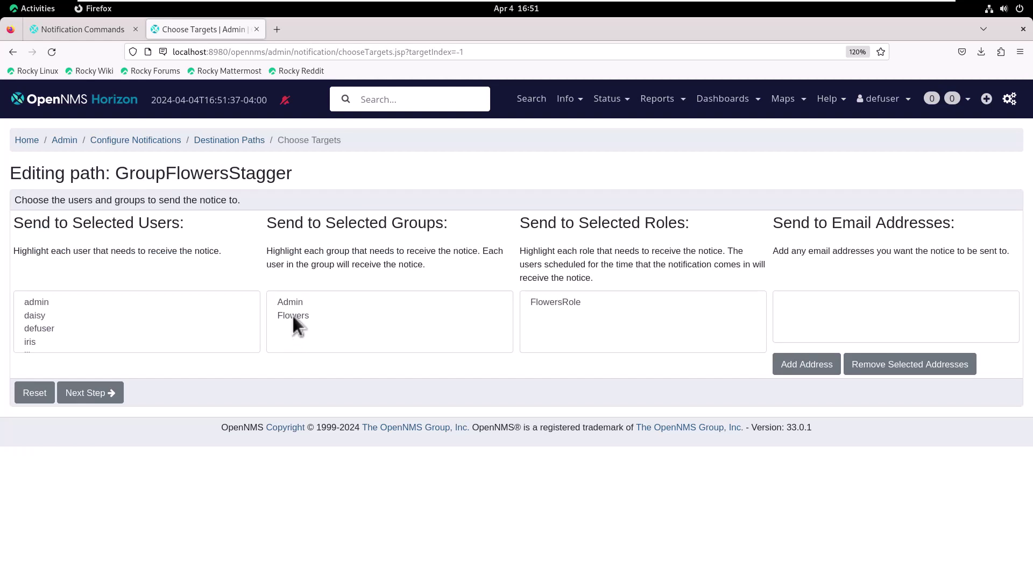
pyautogui.click(293, 318)
pyautogui.click(90, 393)
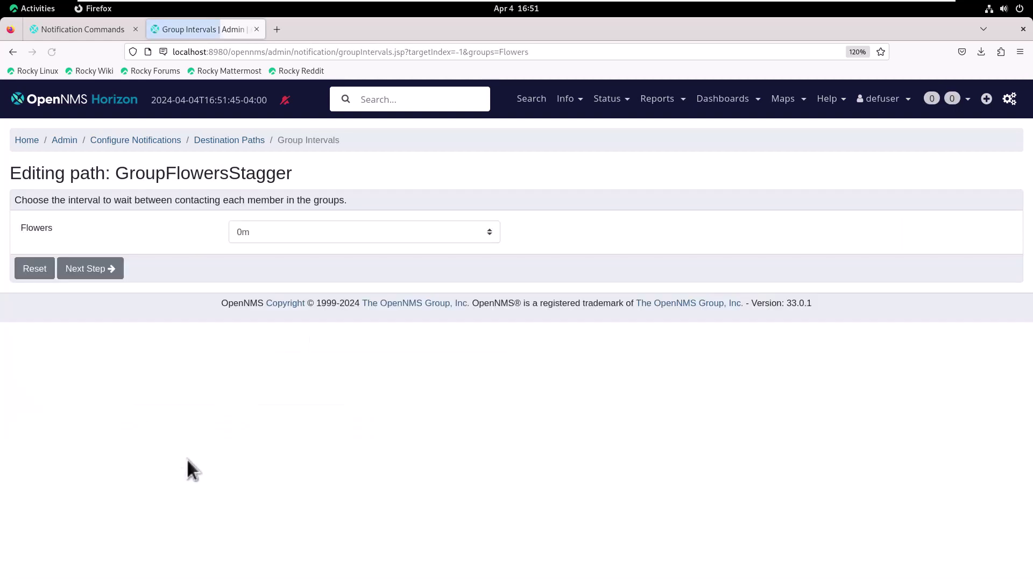
pyautogui.click(488, 232)
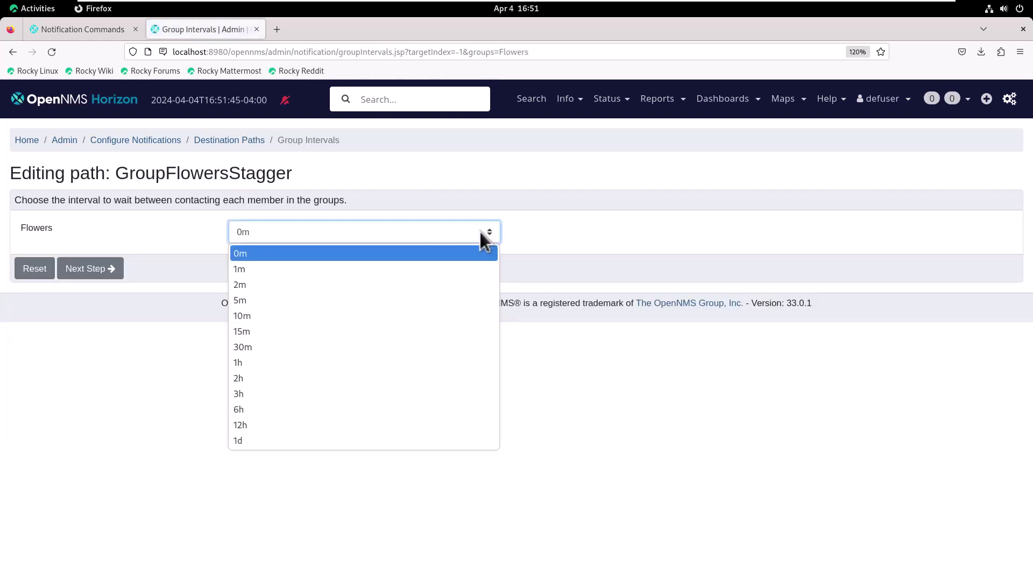
pyautogui.click(289, 284)
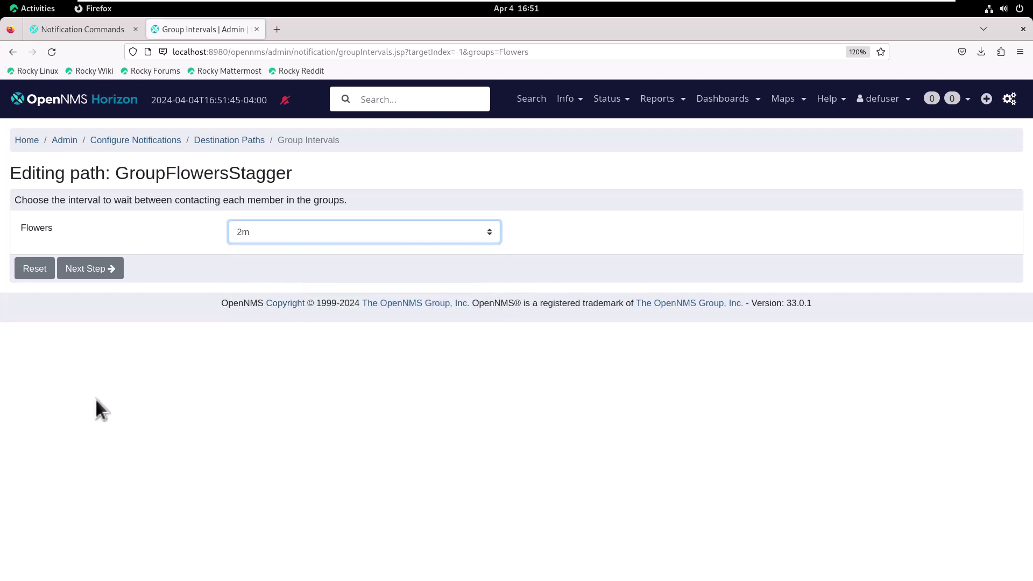
pyautogui.click(99, 273)
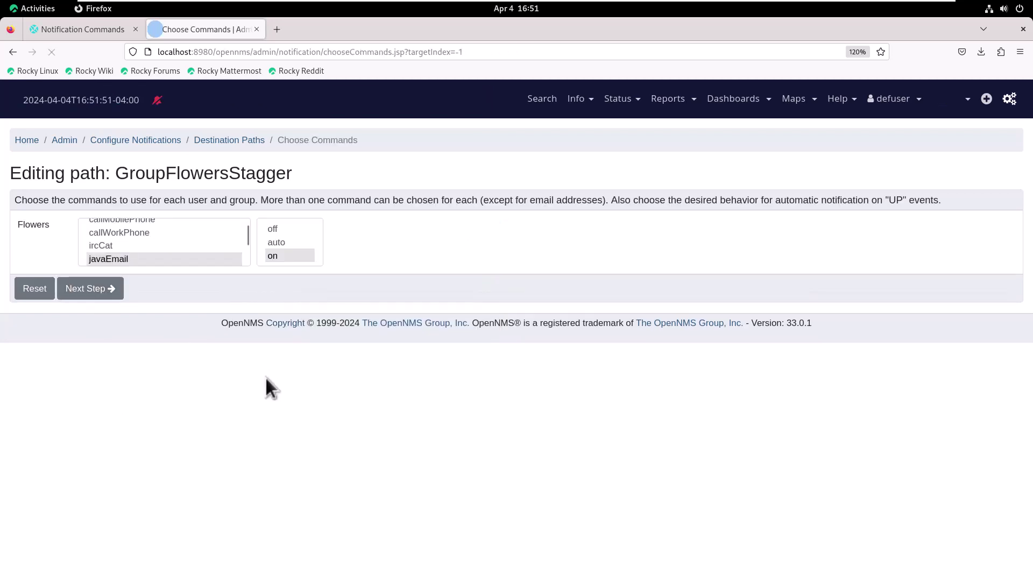
pyautogui.click(165, 260)
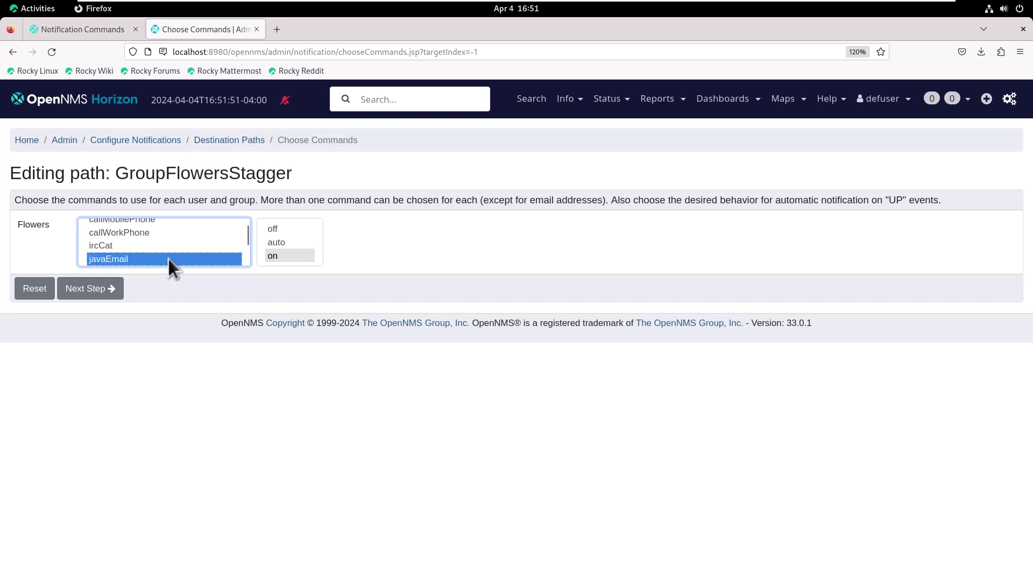
pyautogui.click(279, 256)
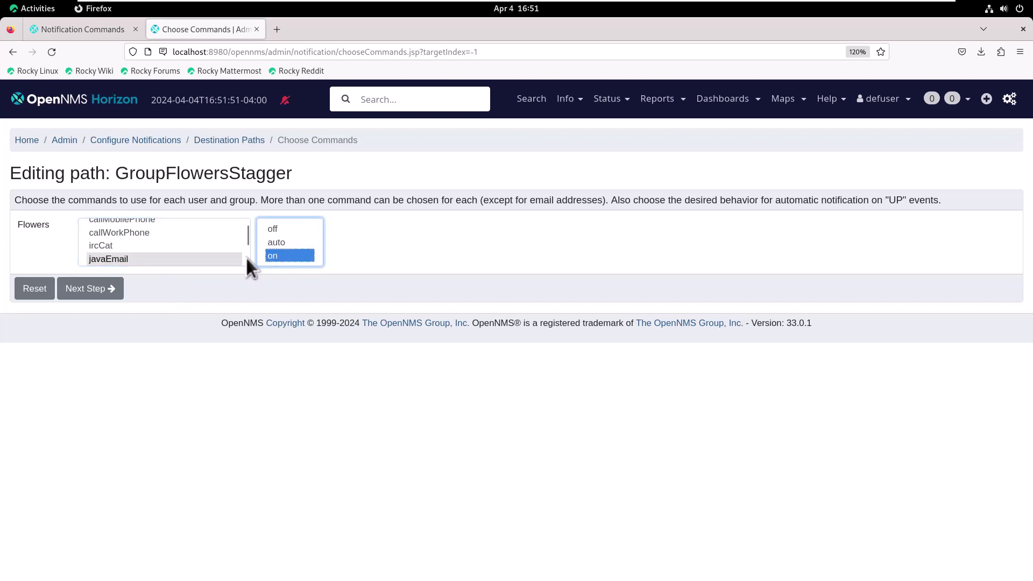
pyautogui.click(118, 284)
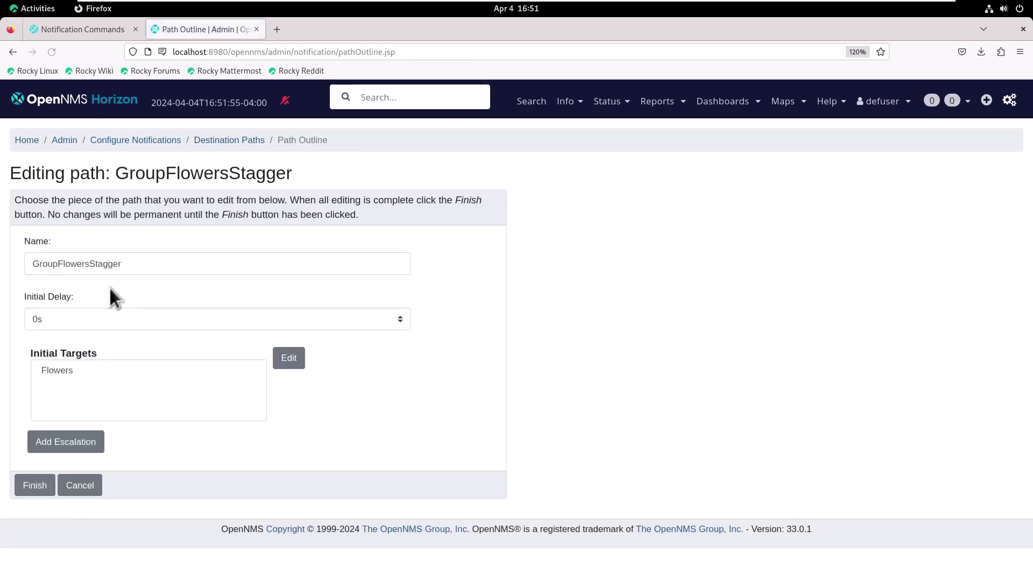
# - Add an escalation to GroupFlowersStagger that notifies the user defuser by javaEmail with automatic UP notification on
pyautogui.click(72, 441)
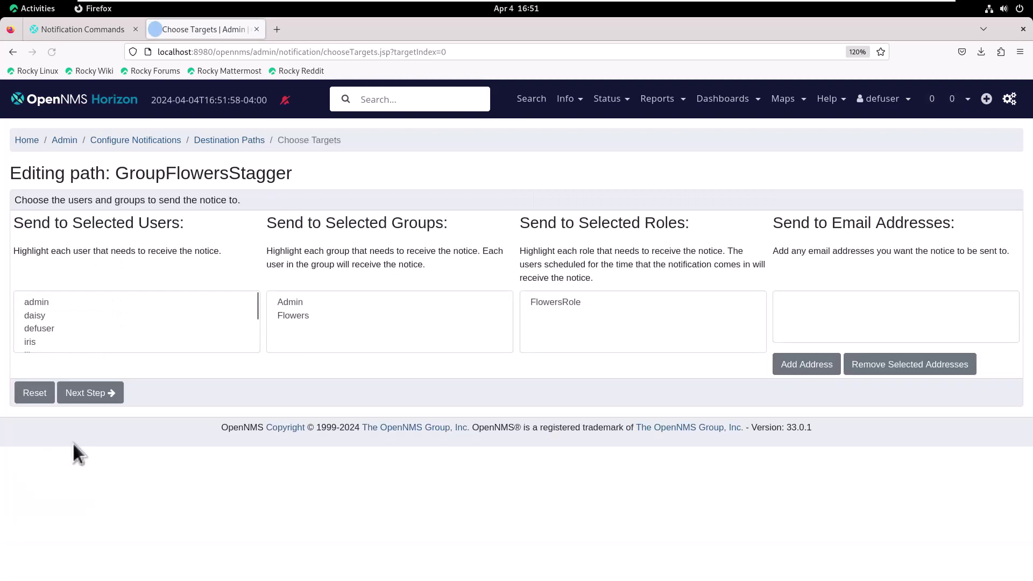
pyautogui.click(33, 328)
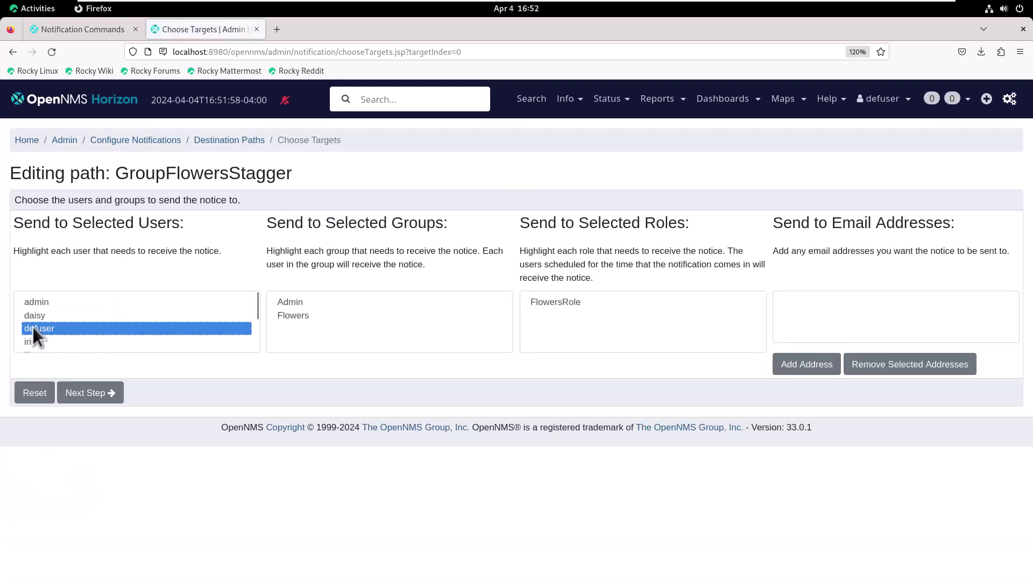
pyautogui.click(89, 393)
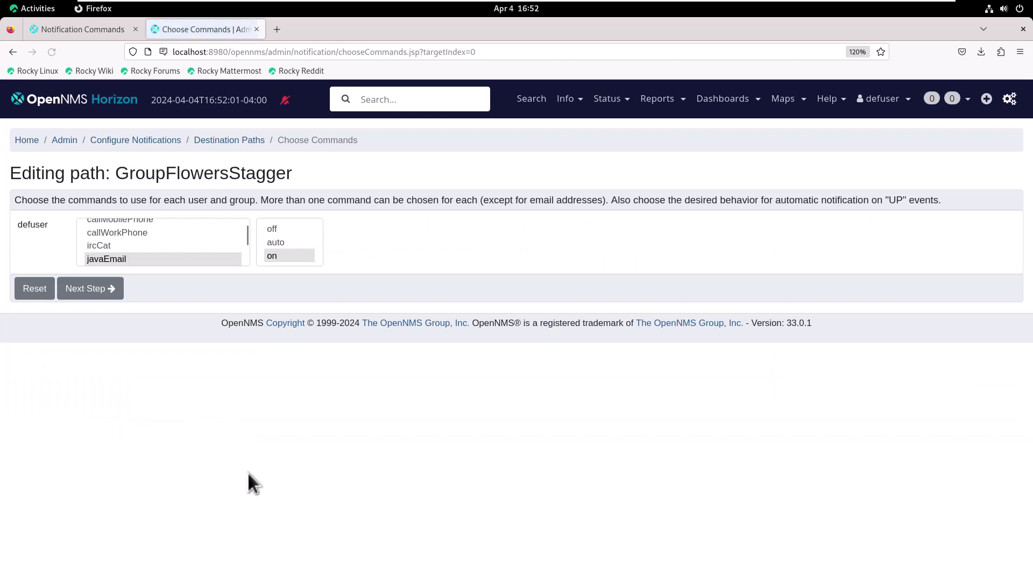
pyautogui.click(176, 260)
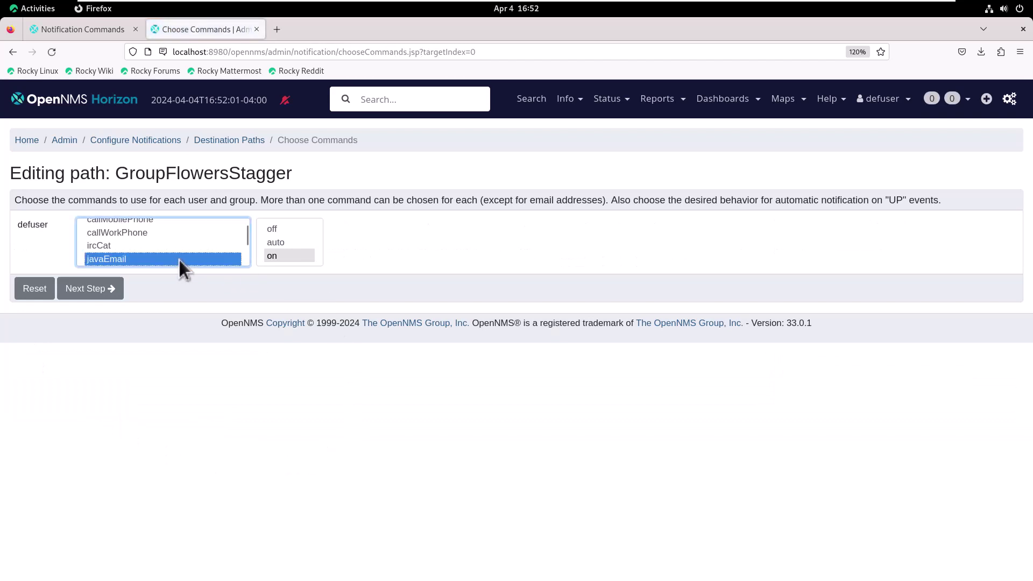
pyautogui.click(274, 256)
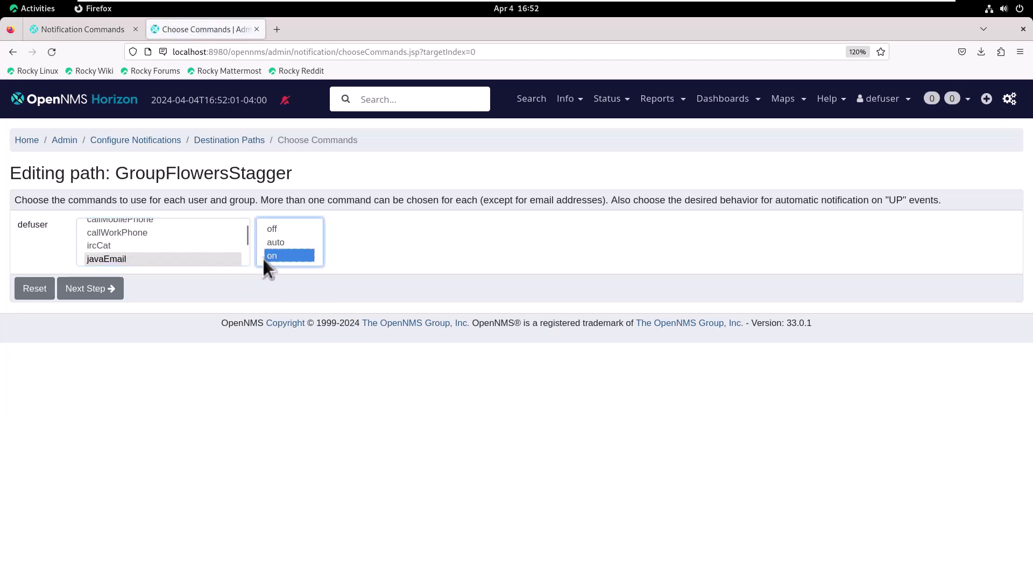
pyautogui.click(105, 290)
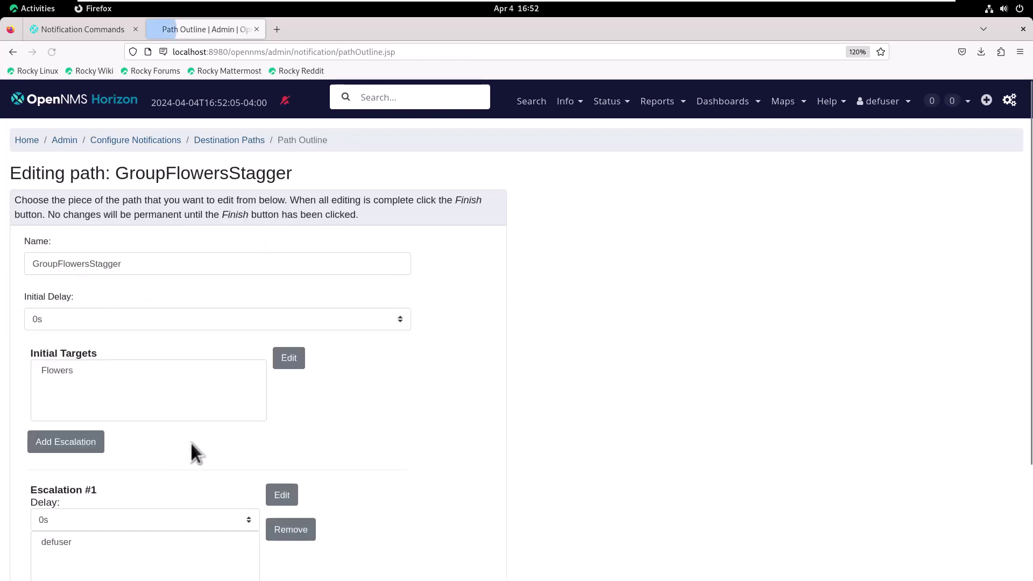
# - Set the delay of Escalation #1 in GroupFlowersStagger to 5m and save the path
pyautogui.scroll(-2, 388, 427)
pyautogui.scroll(-2, 388, 427)
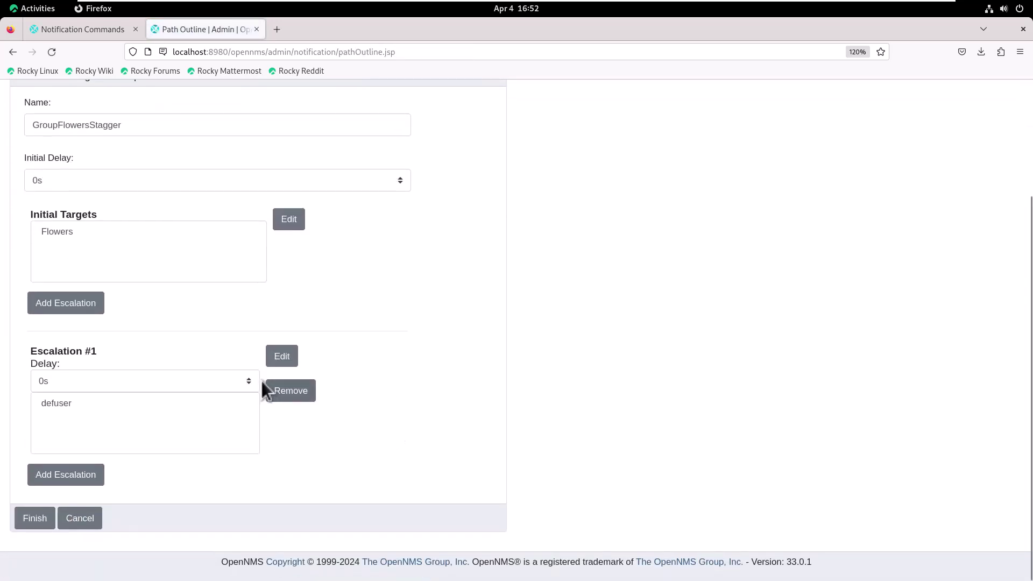
pyautogui.click(249, 382)
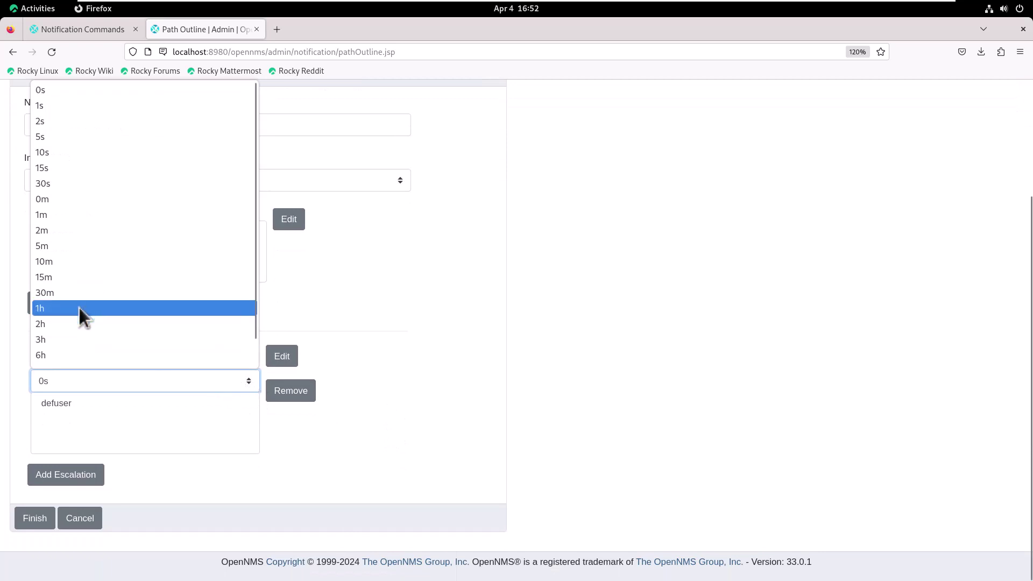
pyautogui.click(72, 247)
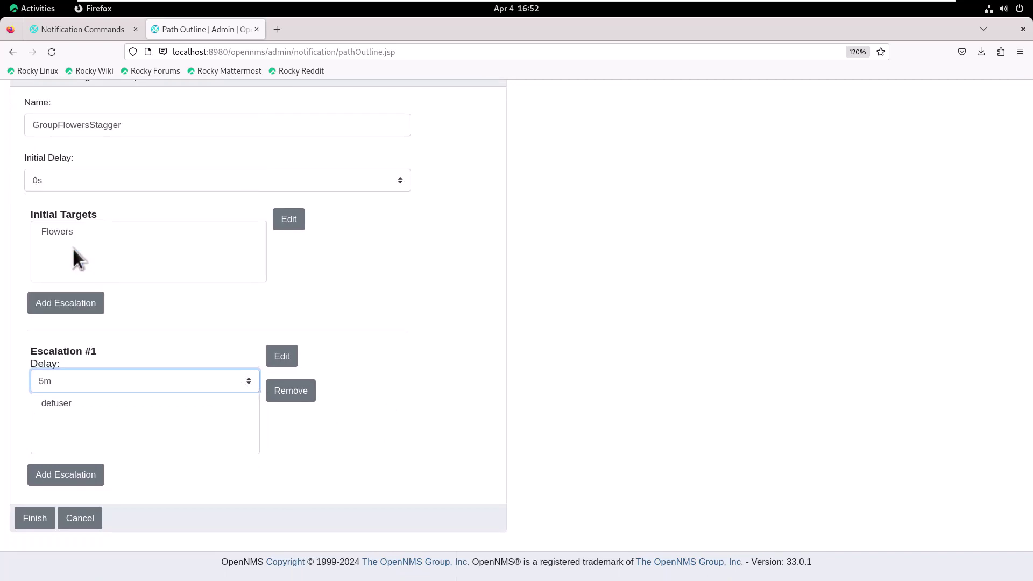
pyautogui.click(46, 520)
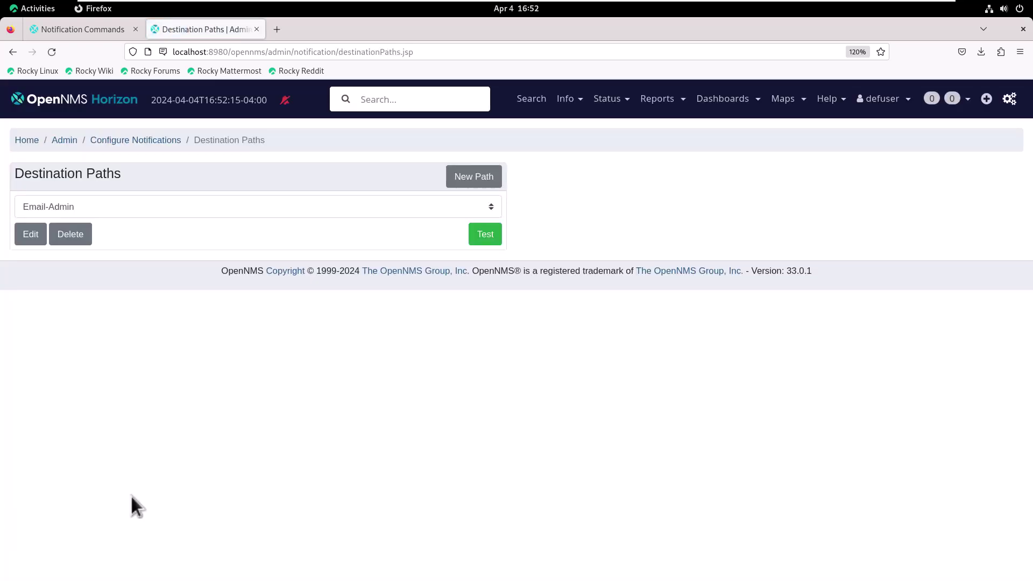
# - Switch to the terminal, open destinationPaths.xml with view, and examine the targets, intervals and escalations of each destination path through to the file's end
pyautogui.hotkey('alt', 'Tab')
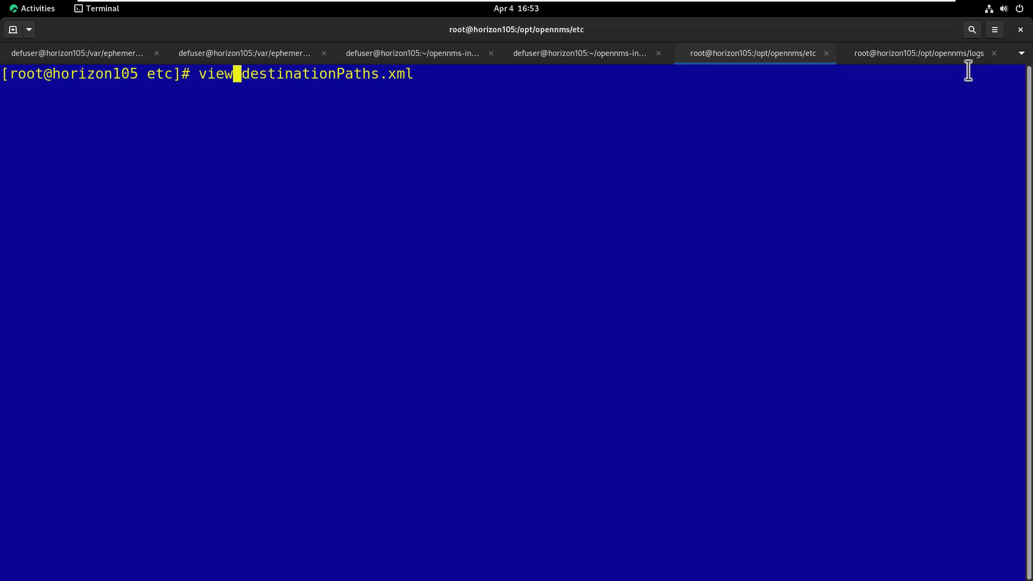
pyautogui.press('Return')
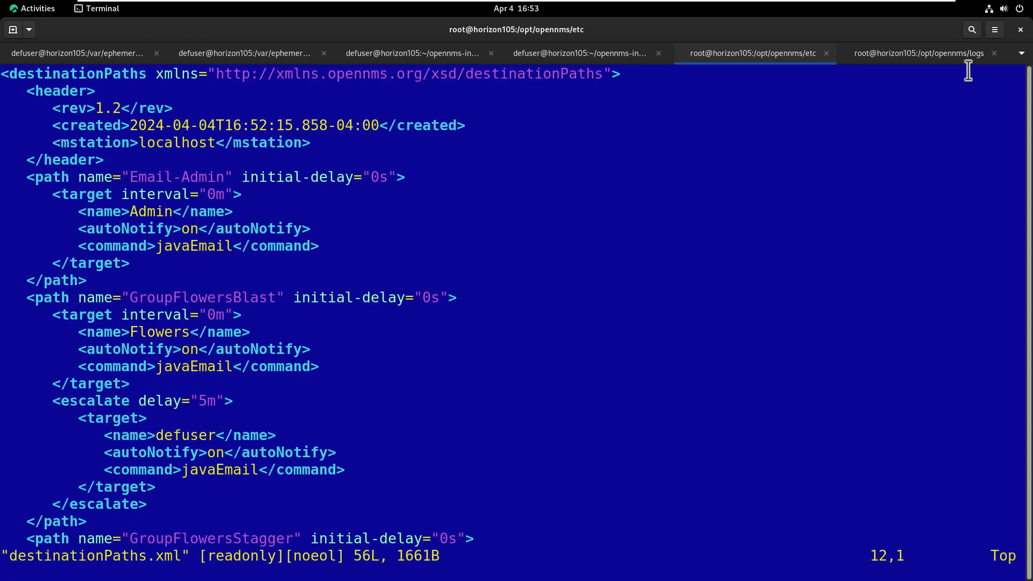
pyautogui.press('Down')
pyautogui.press('Down')
pyautogui.press('Down')
pyautogui.press('Down')
pyautogui.press('Down')
pyautogui.press('Down')
pyautogui.press('Down')
pyautogui.press('Down')
pyautogui.press('Down')
pyautogui.press('Down')
pyautogui.press('Down')
pyautogui.press('Down')
pyautogui.press('Down')
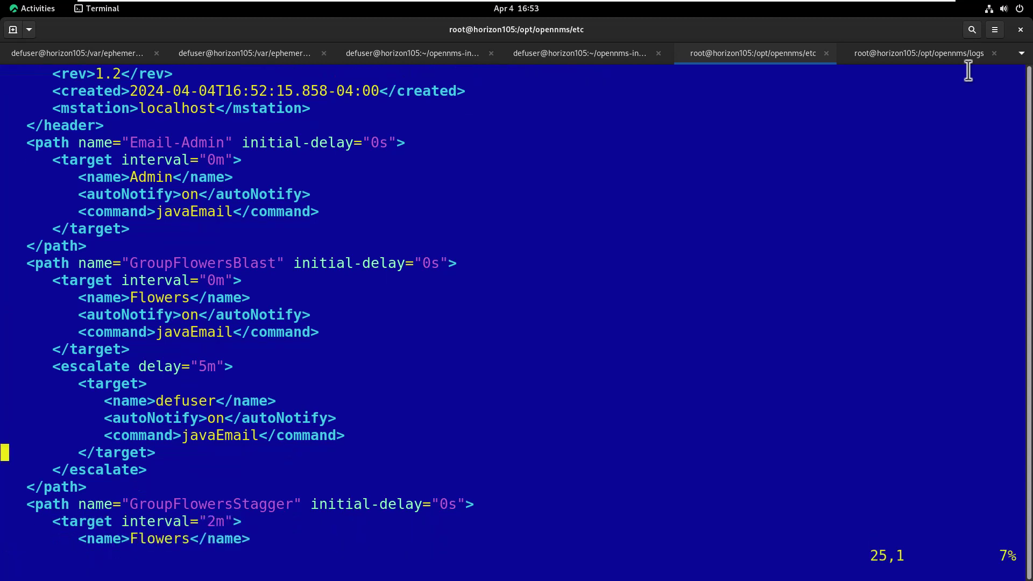
pyautogui.press('Down')
pyautogui.press('Down')
pyautogui.press('Down')
pyautogui.press('Down')
pyautogui.press('Down')
pyautogui.press('Down')
pyautogui.press('Down')
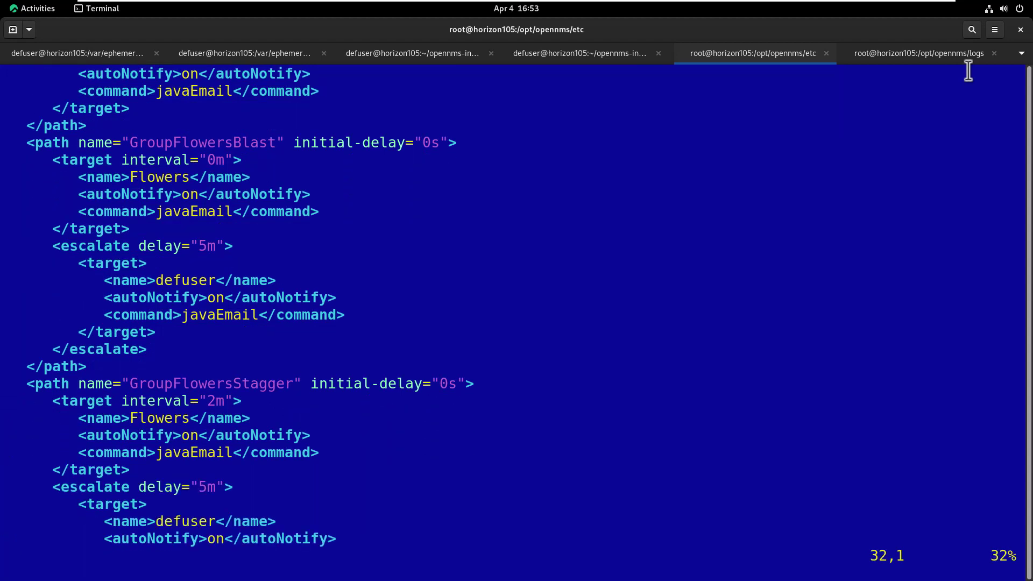
pyautogui.press('Down')
pyautogui.press('Down')
pyautogui.press('Down')
pyautogui.press('Down')
pyautogui.press('Down')
pyautogui.press('Down')
pyautogui.press('Down')
pyautogui.press('Down')
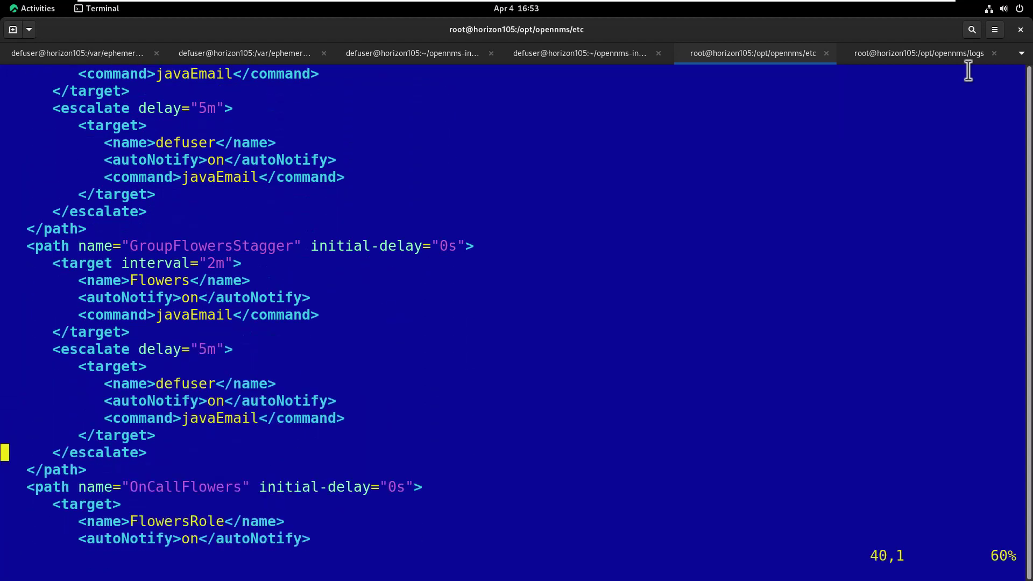
pyautogui.press('Down')
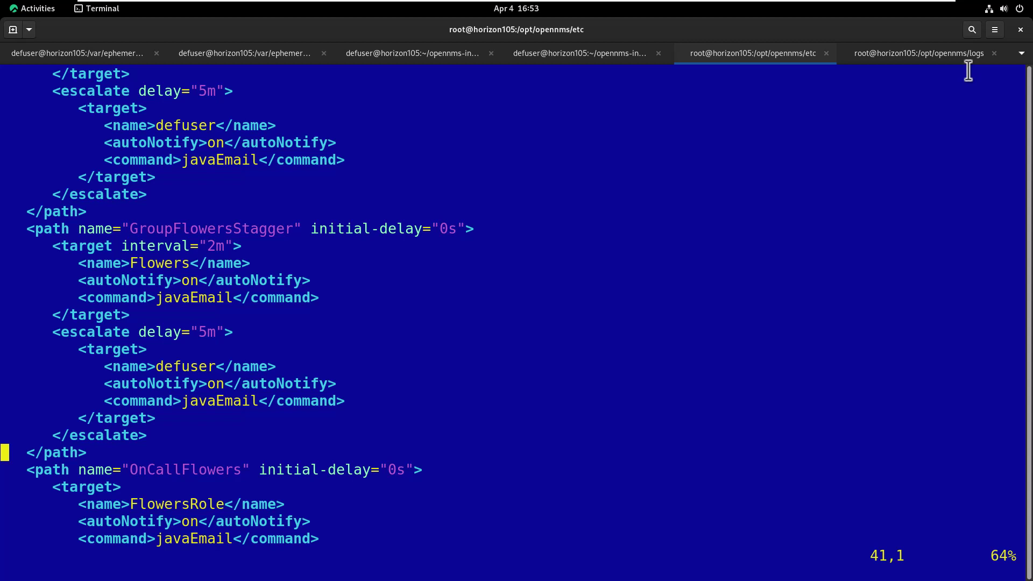
pyautogui.press('Down')
pyautogui.press('Down')
pyautogui.press('Down')
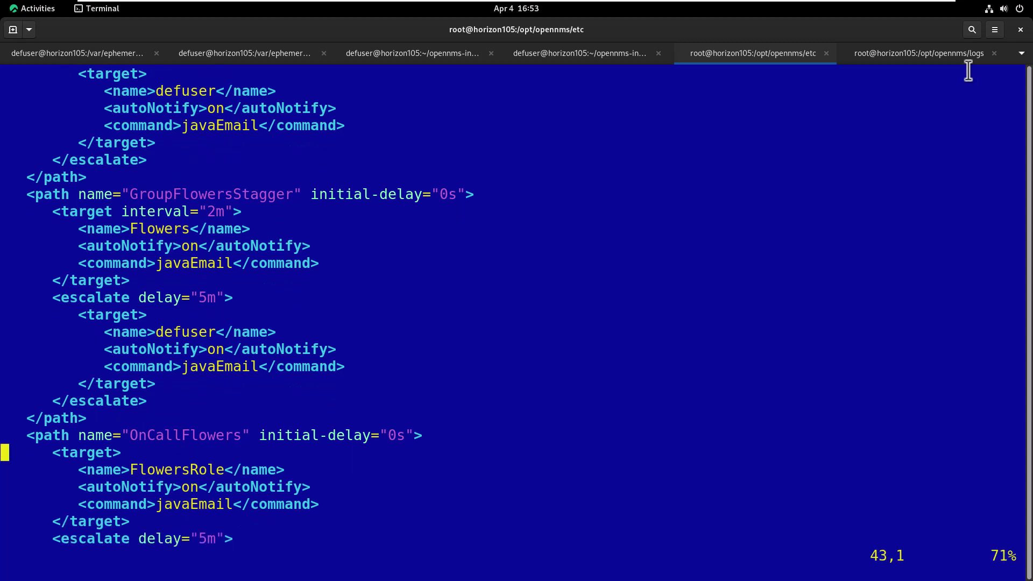
pyautogui.press('Down')
pyautogui.press('Down')
pyautogui.press('Down')
pyautogui.press('Down')
pyautogui.press('Down')
pyautogui.press('Down')
pyautogui.press('Down')
pyautogui.press('Down')
pyautogui.press('Down')
pyautogui.press('Down')
pyautogui.press('Down')
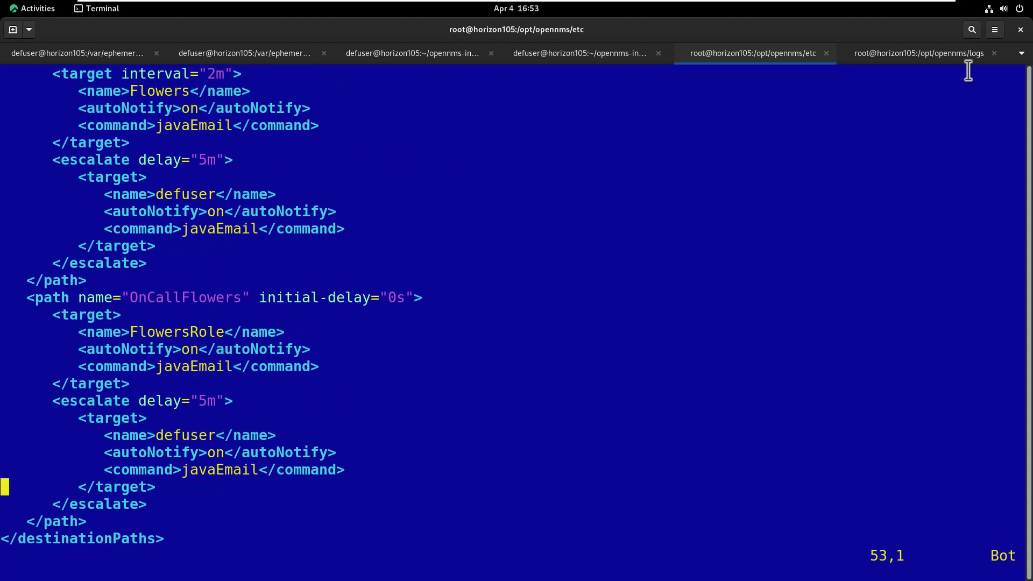
pyautogui.press('Down')
# - Switch back to Firefox and run a test of the GroupFlowersBlast destination path
pyautogui.hotkey('alt', 'Tab')
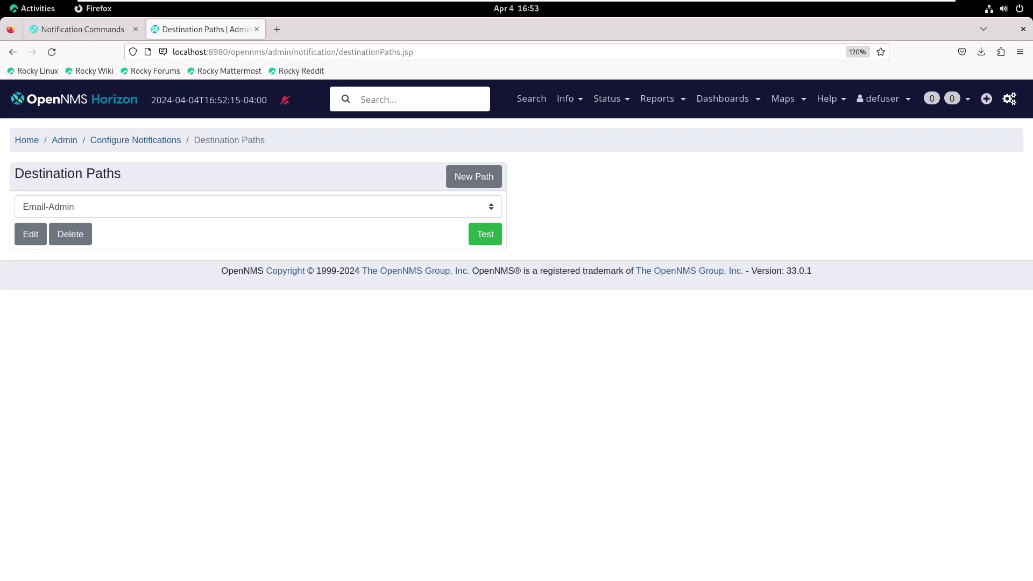
pyautogui.click(492, 205)
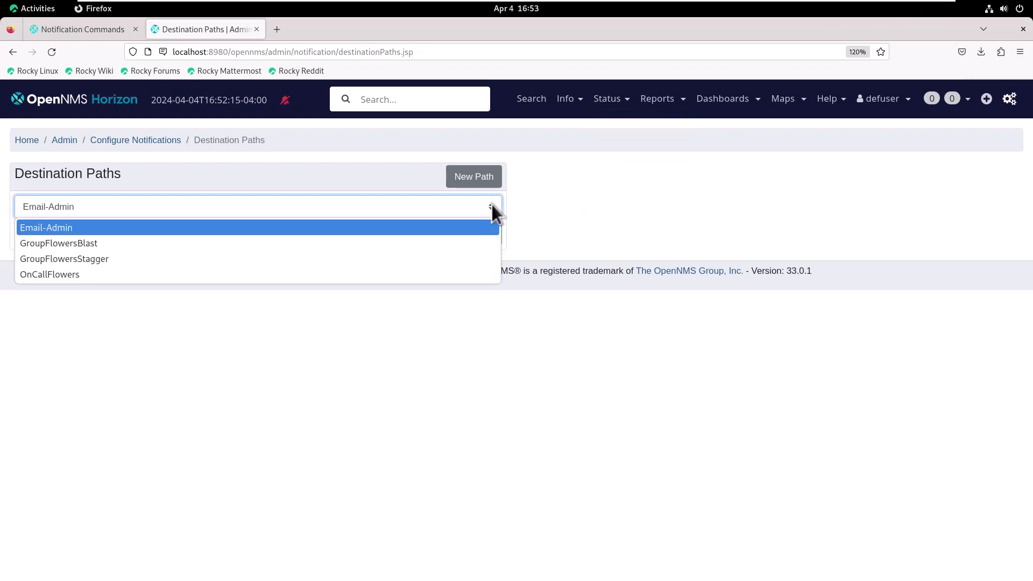
pyautogui.click(137, 242)
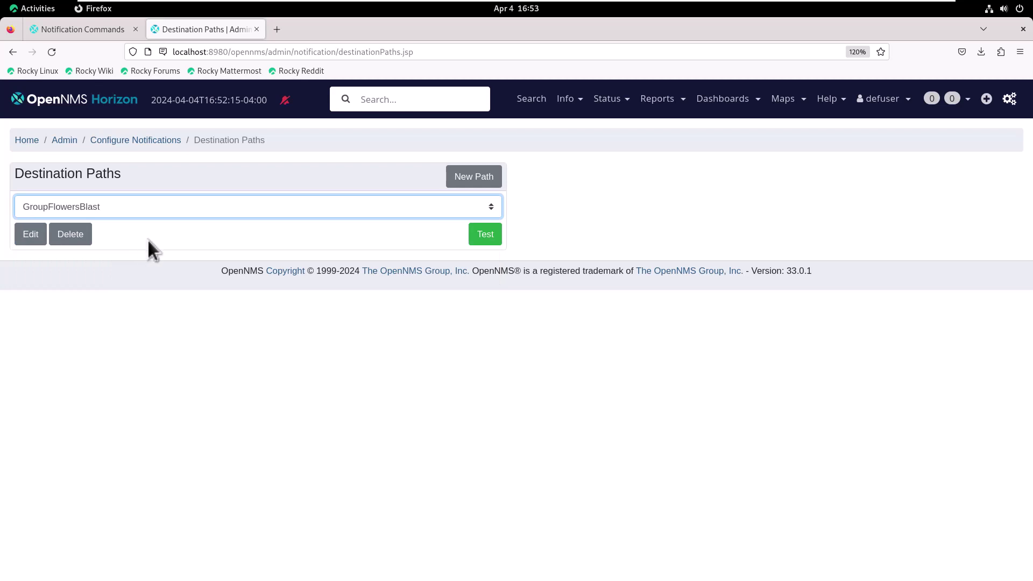
pyautogui.click(490, 241)
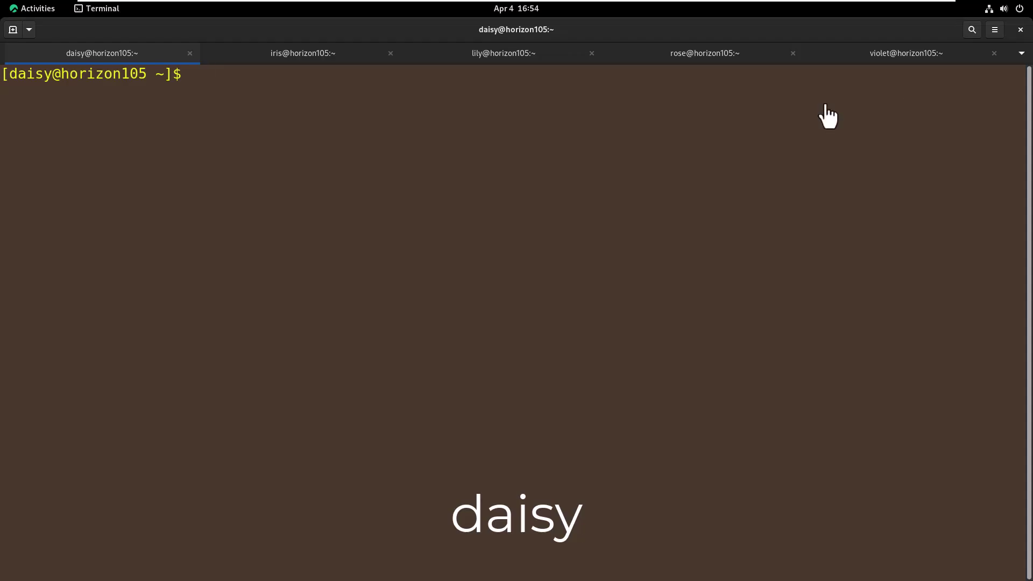
# - In the terminal session of user daisy, open the mailbox with mailx to check for the test notification
pyautogui.write('mailx')
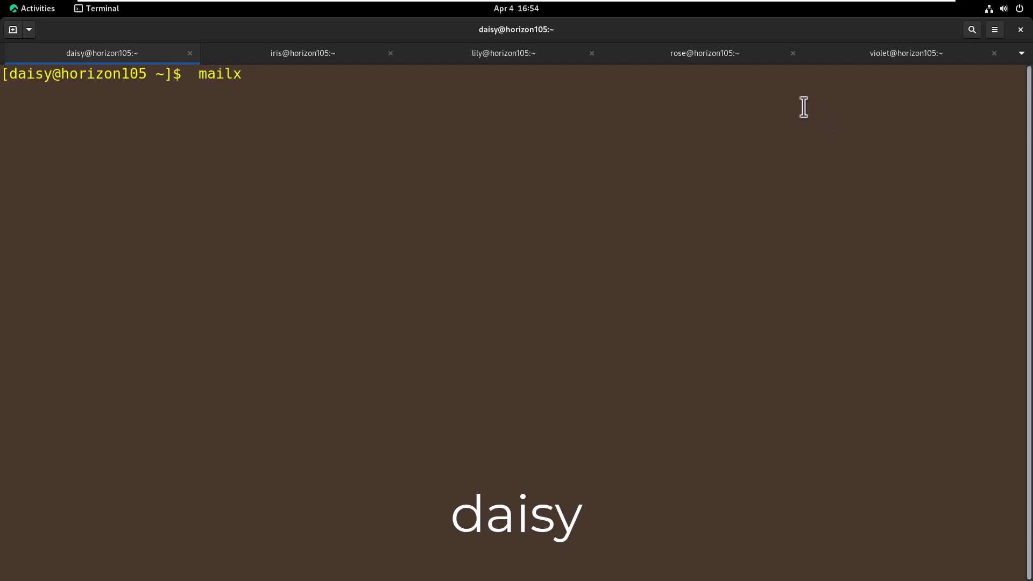
pyautogui.press('Return')
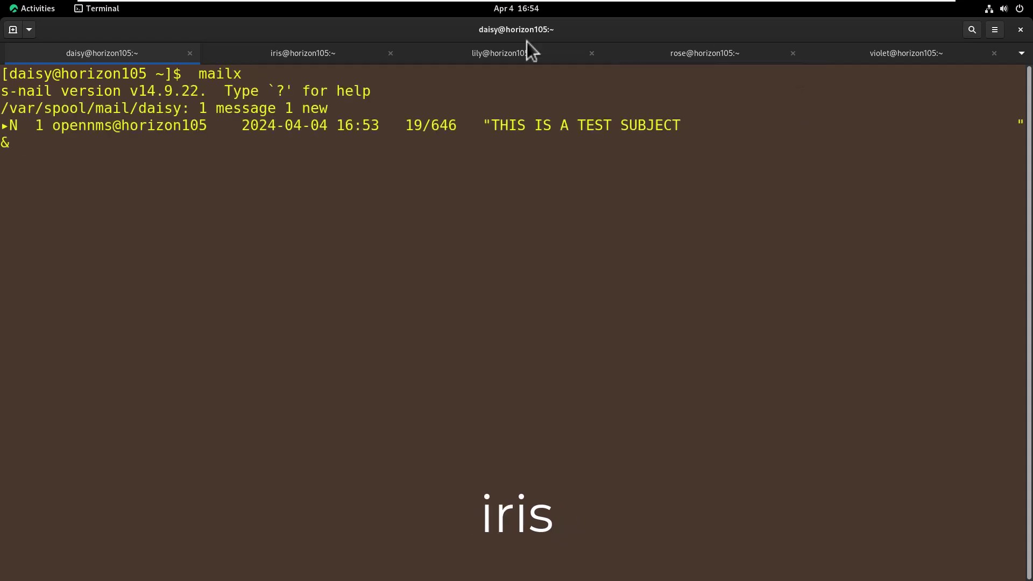
# - Open the mailboxes of users iris and lily with mailx in their terminal sessions to check for the GroupFlowersBlast test notification
pyautogui.click(323, 56)
pyautogui.write('mailx')
pyautogui.press('Return')
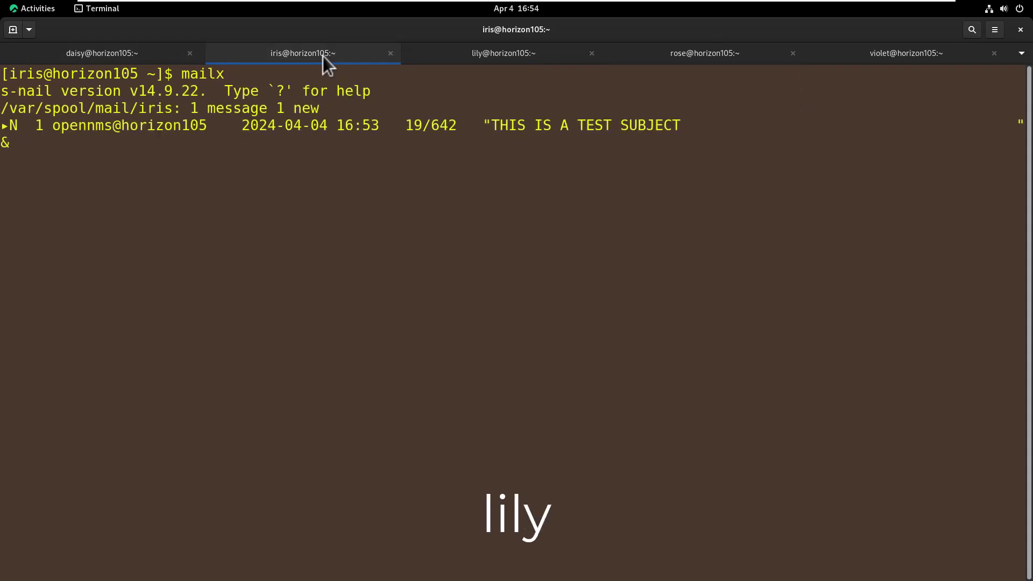
pyautogui.click(466, 54)
pyautogui.write('mailx')
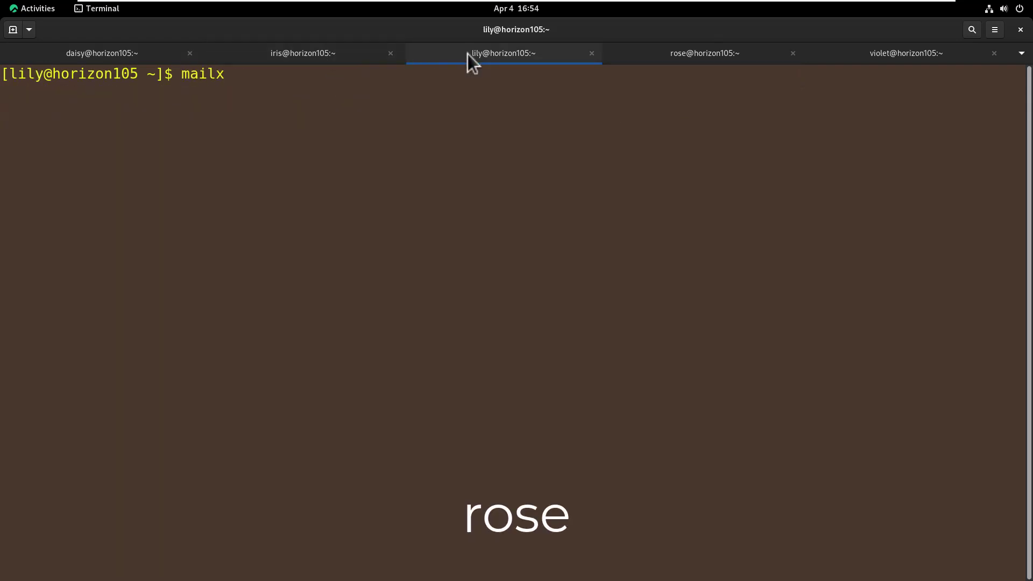
pyautogui.press('Return')
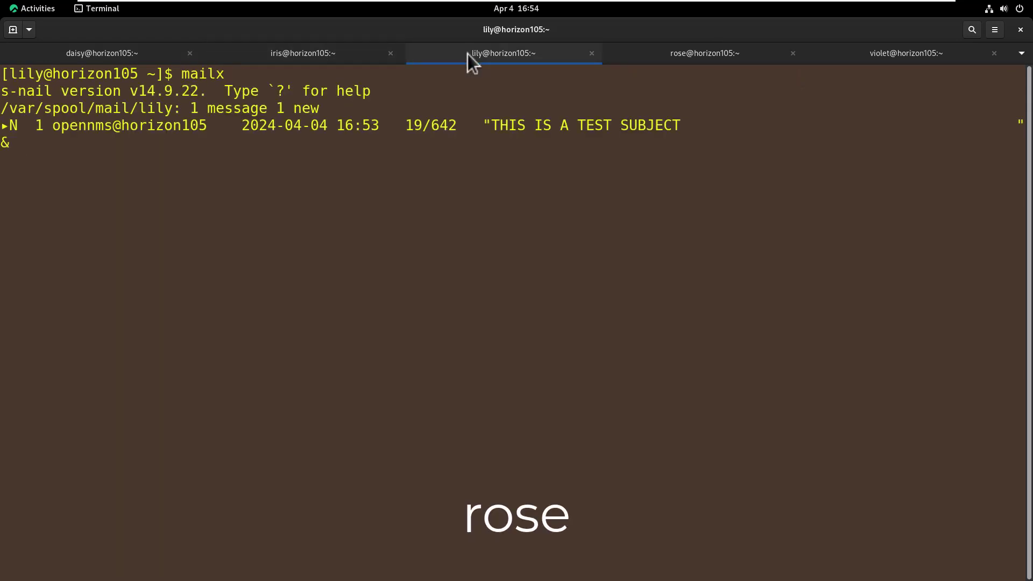
# - Open the mailboxes of users rose and violet with mailx in their terminal sessions to check for the same test notification
pyautogui.click(670, 50)
pyautogui.write('mailx')
pyautogui.press('Return')
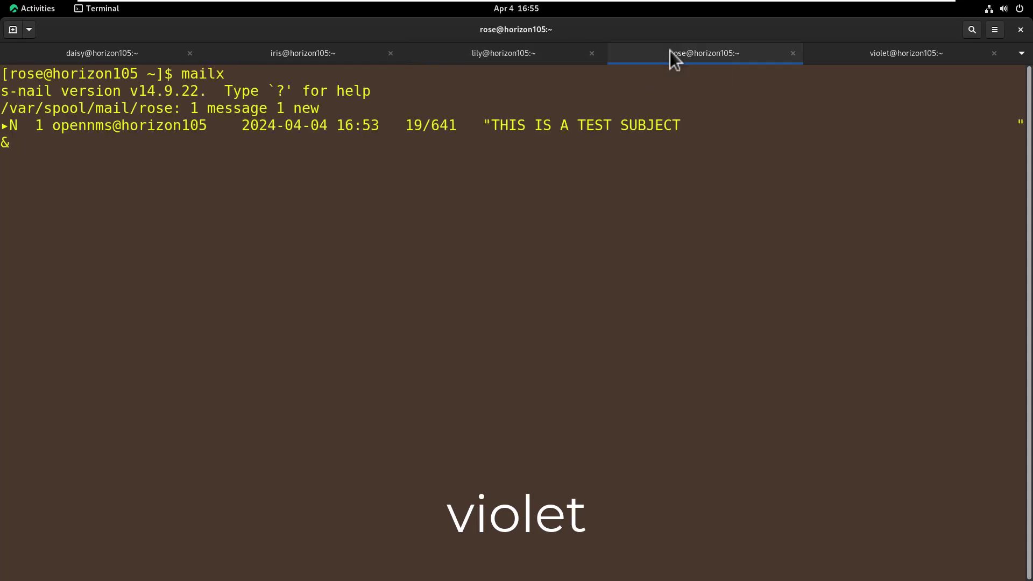
pyautogui.click(880, 56)
pyautogui.write('mailx')
pyautogui.press('Return')
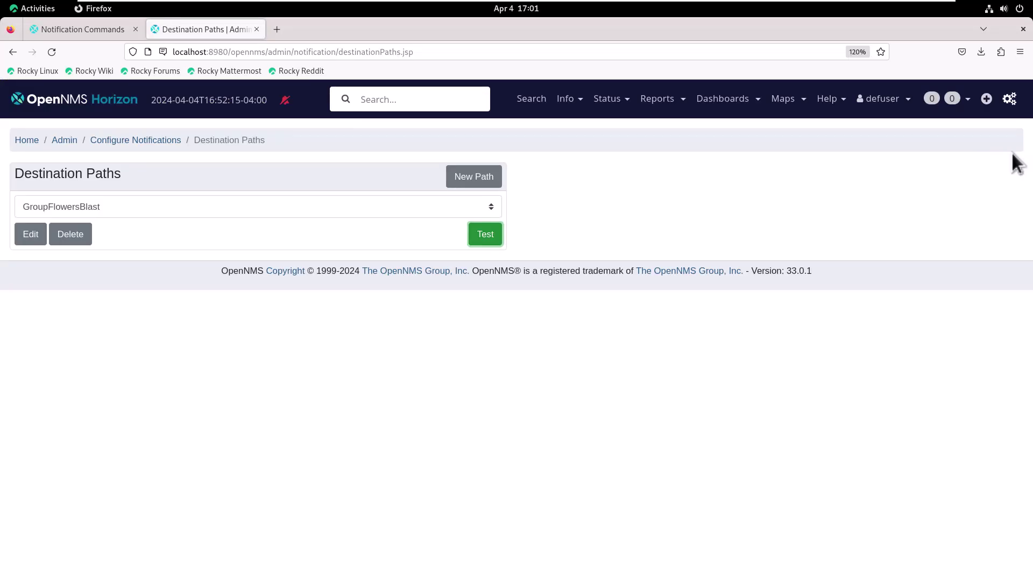
# - Switch to Firefox and run a test of the GroupFlowersStagger destination path
pyautogui.click(493, 206)
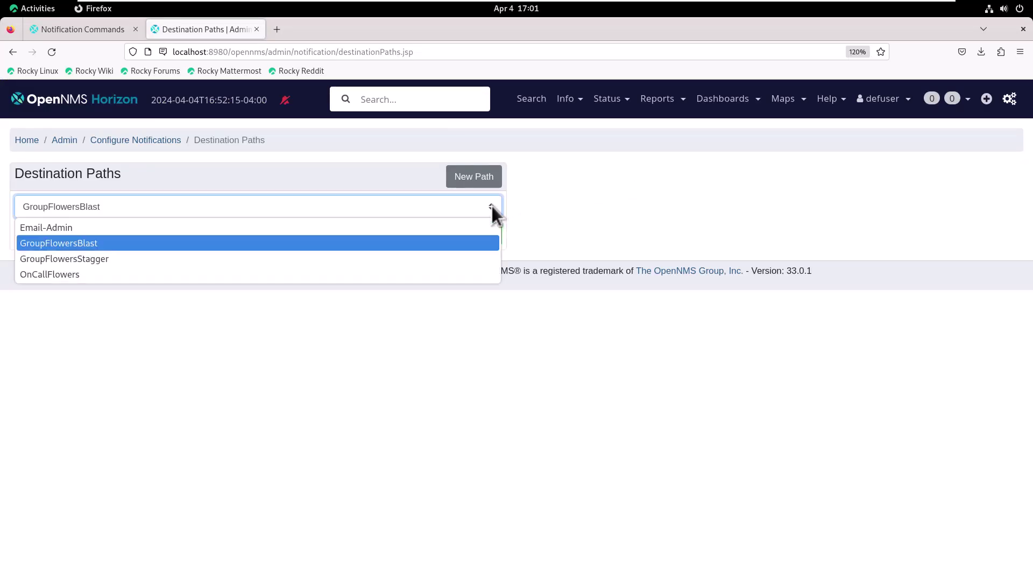
pyautogui.click(131, 259)
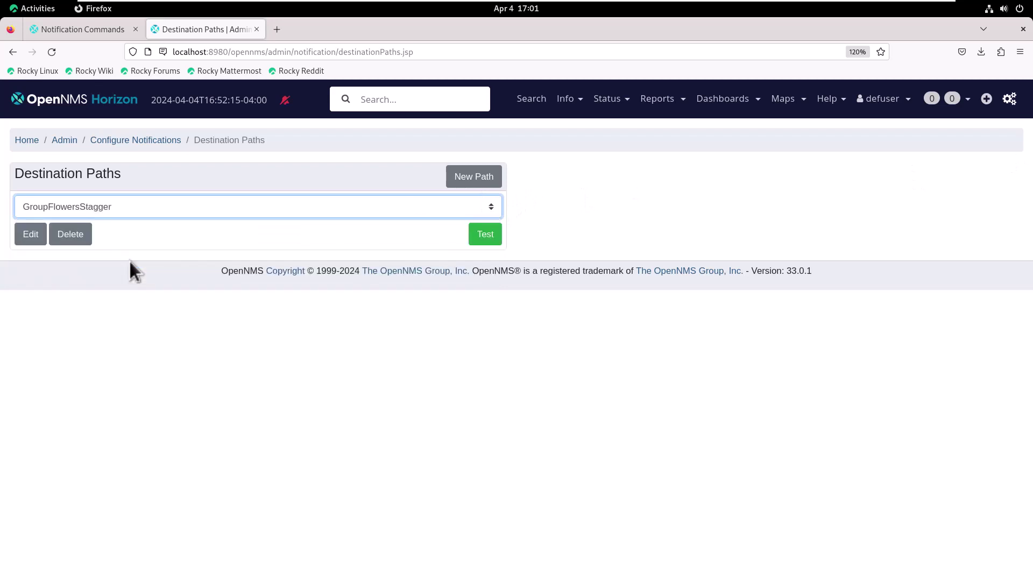
pyautogui.click(493, 240)
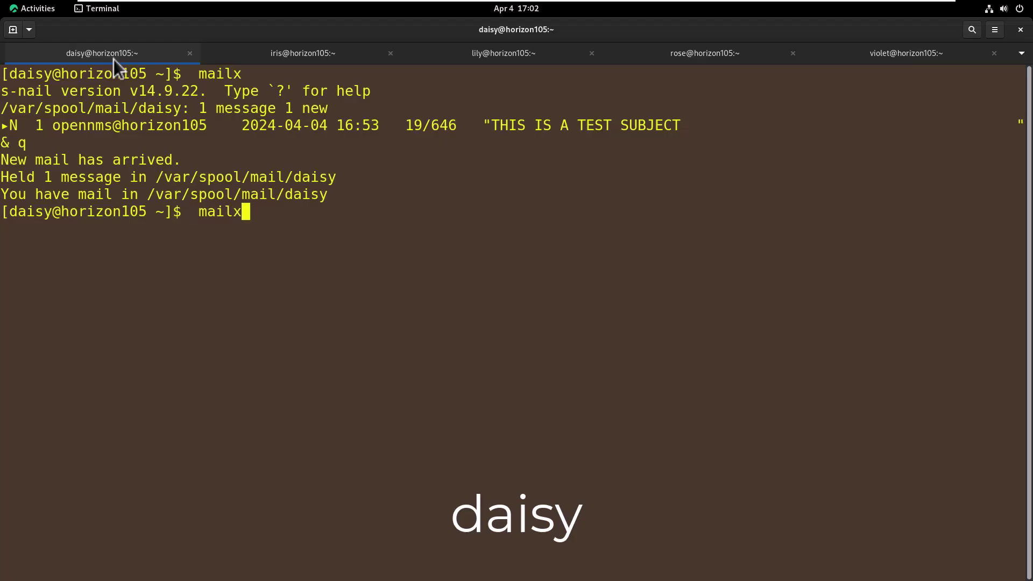
# - In the terminal, check the mailx listings of daisy, iris, lily, rose and violet for the arrival times of the GroupFlowersStagger test notifications
pyautogui.press('Return')
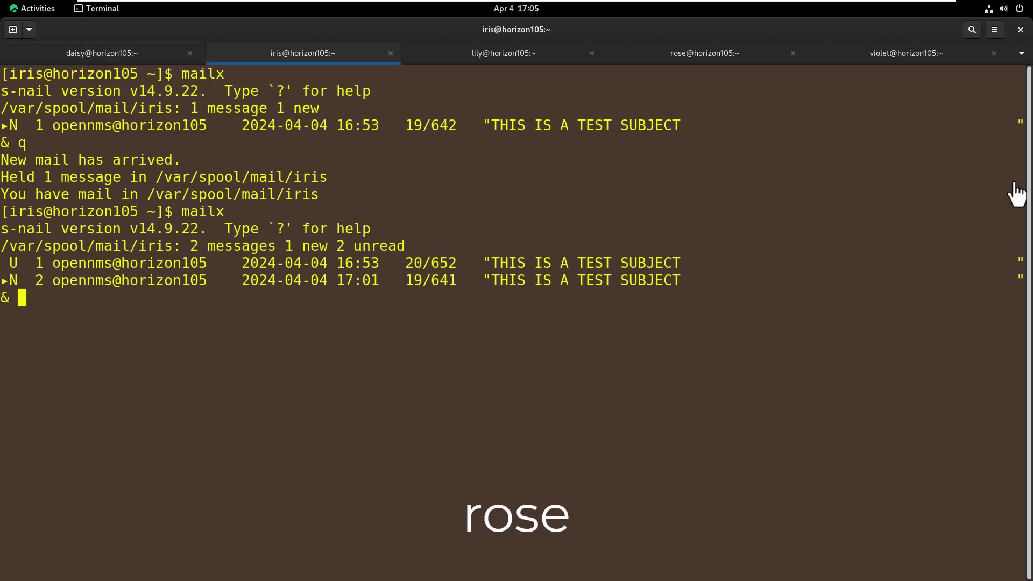
pyautogui.click(482, 49)
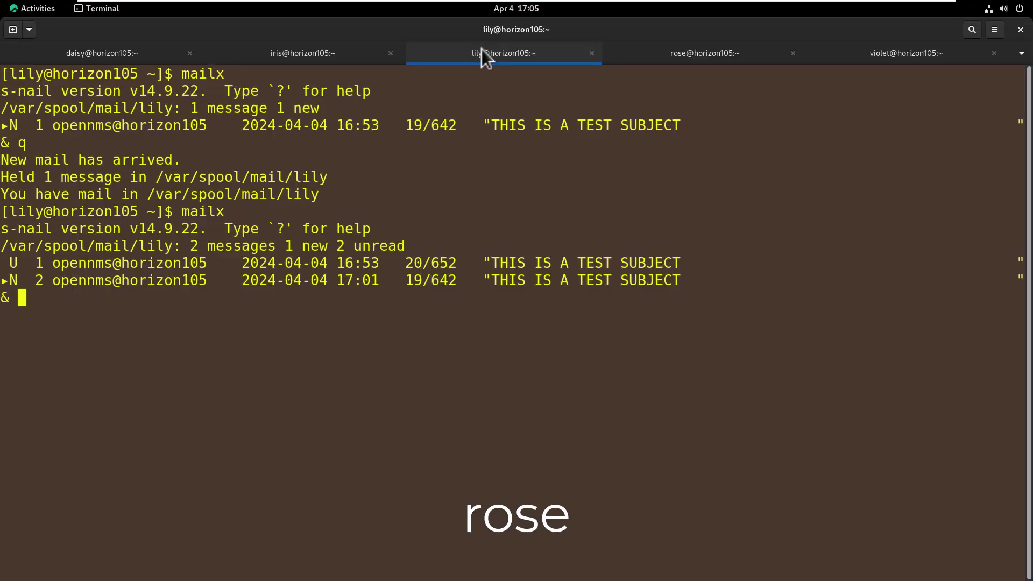
pyautogui.click(679, 51)
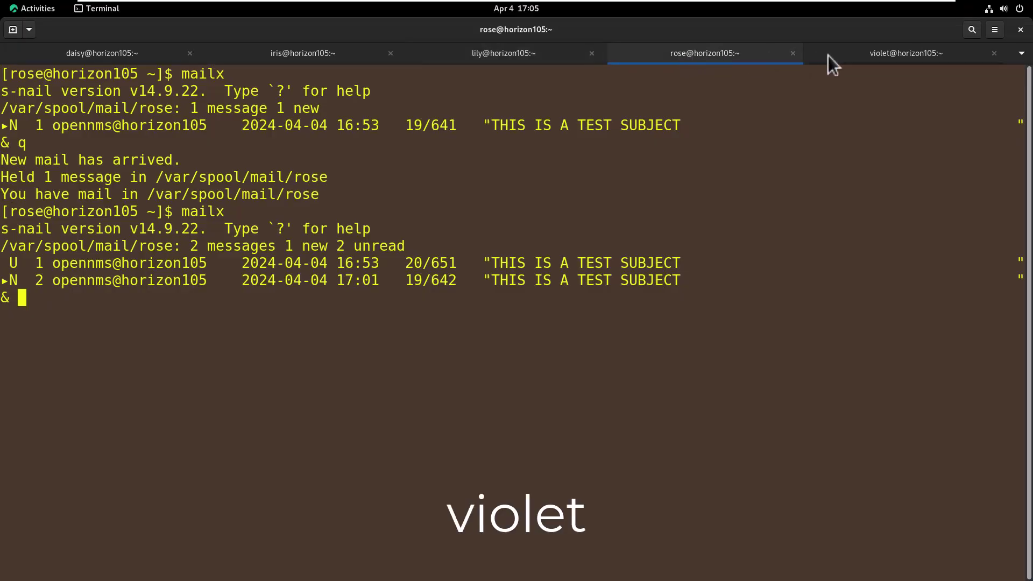
pyautogui.click(854, 57)
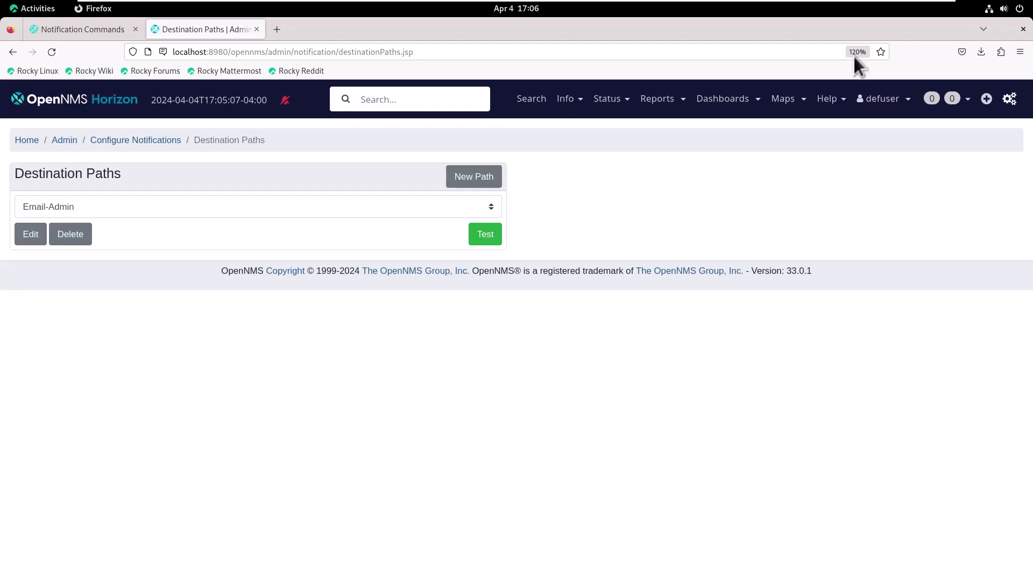
# - Switch to Firefox, check the On-Call Schedule for who is currently on call for FlowersRole, and return to Destination Paths
pyautogui.moveTo(965, 102)
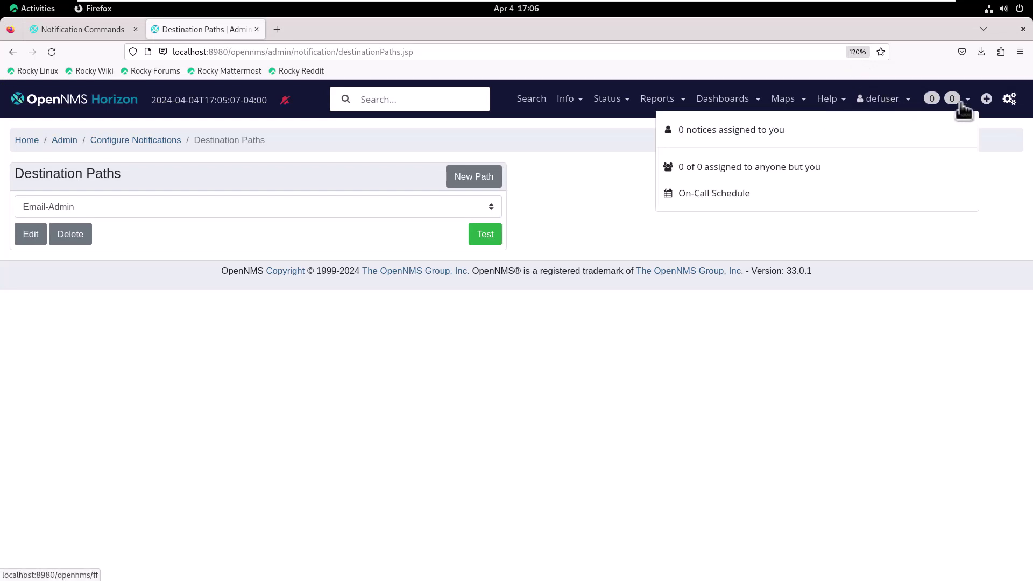
pyautogui.click(724, 195)
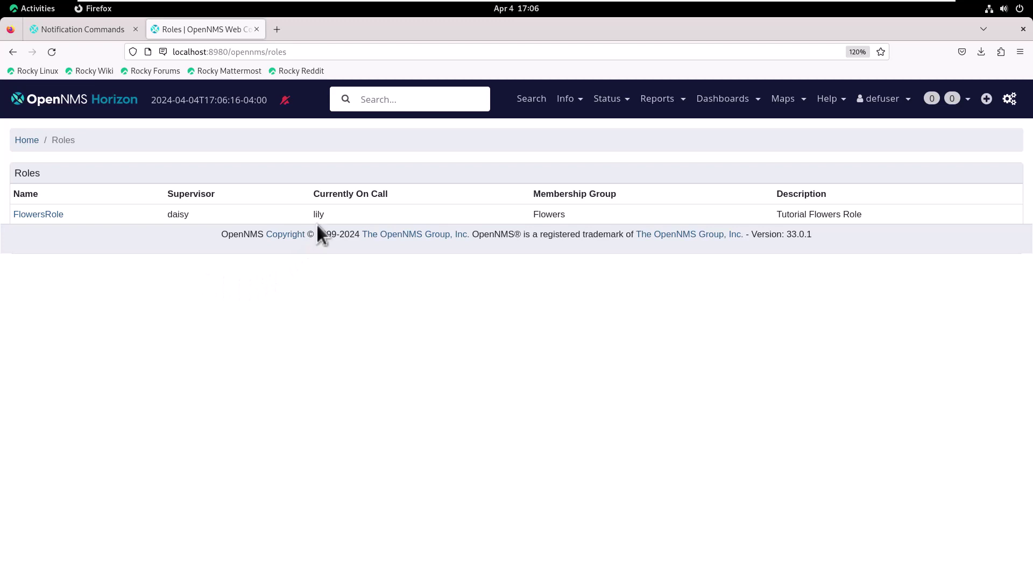
pyautogui.click(13, 52)
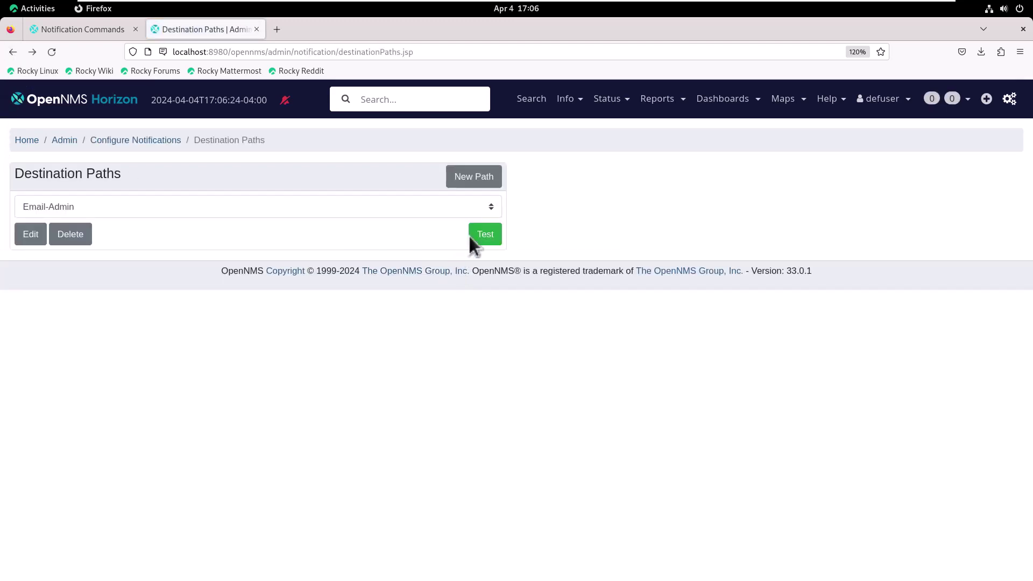
# - Run a test of the OnCallFlowers destination path
pyautogui.click(491, 204)
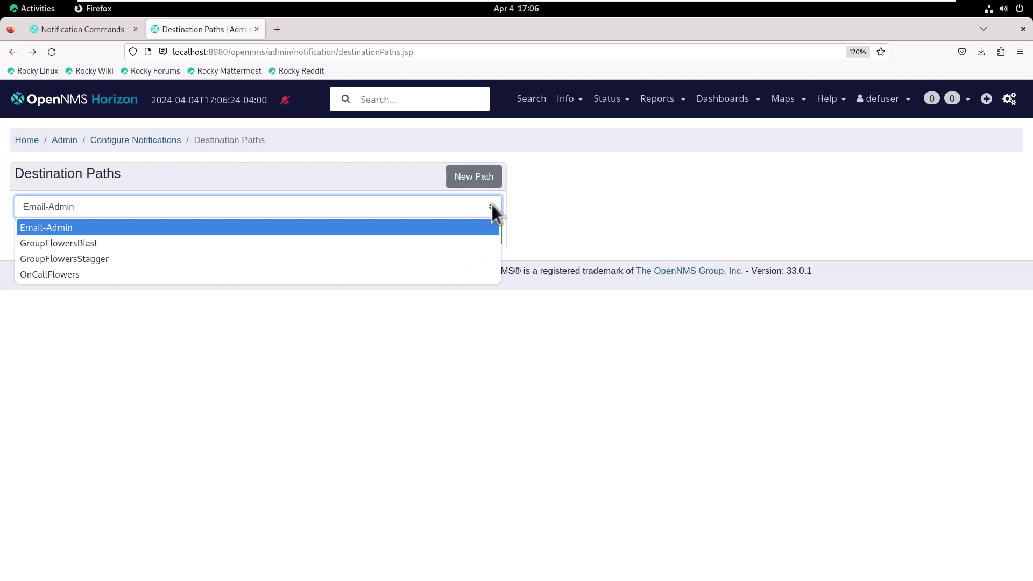
pyautogui.click(111, 273)
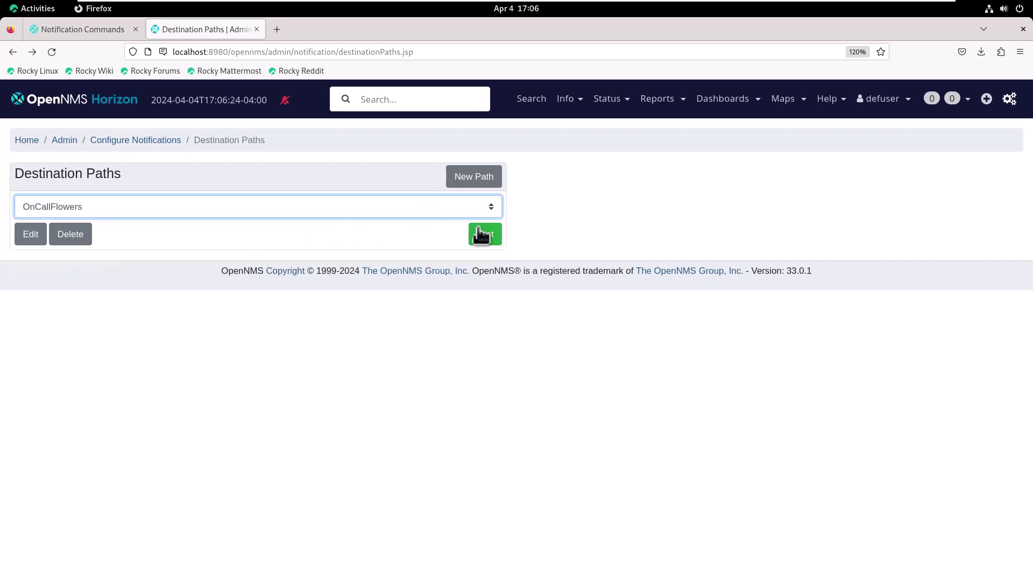
# - Switch to the terminal and reopen the mailboxes of daisy and iris with mailx to check for an OnCallFlowers test notification
pyautogui.press('Up')
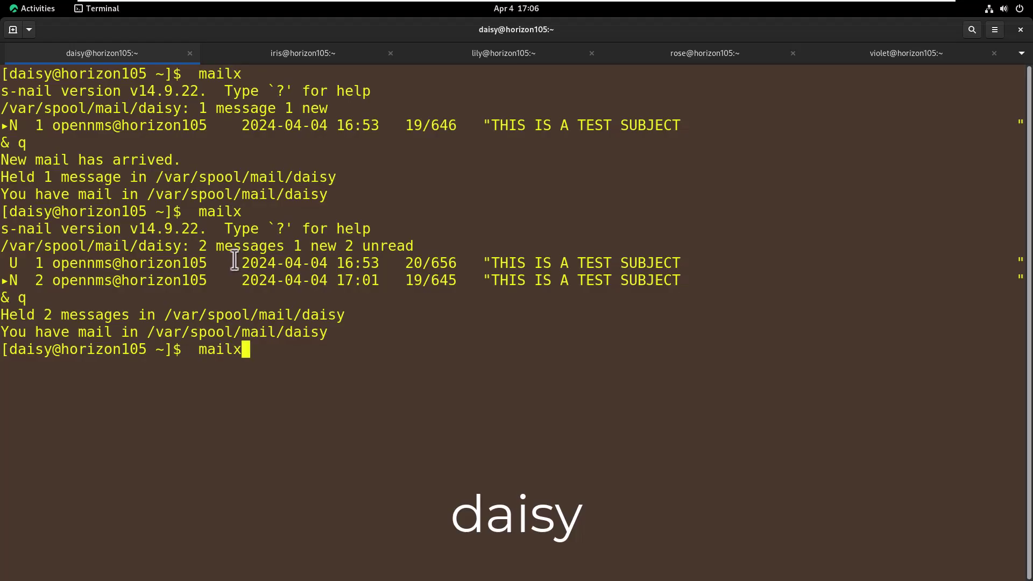
pyautogui.press('Return')
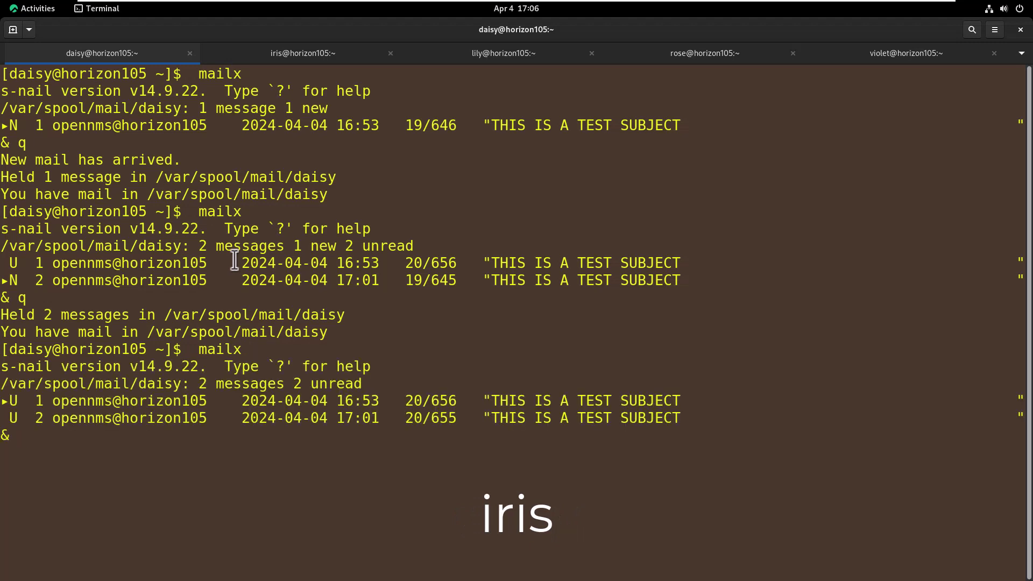
pyautogui.hotkey('ctrl', 'pagedown')
pyautogui.write('mailx')
pyautogui.press('Return')
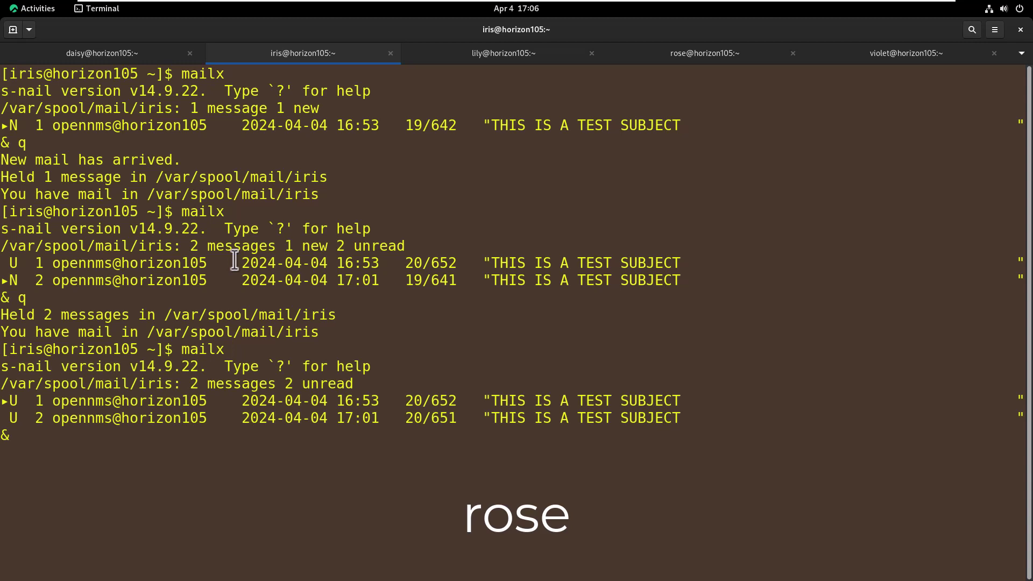
# - Reopen the mailboxes of rose, violet and finally lily with mailx to check who received the OnCallFlowers test notification
pyautogui.hotkey('ctrl', 'pagedown')
pyautogui.hotkey('ctrl', 'pagedown')
pyautogui.write('mailx')
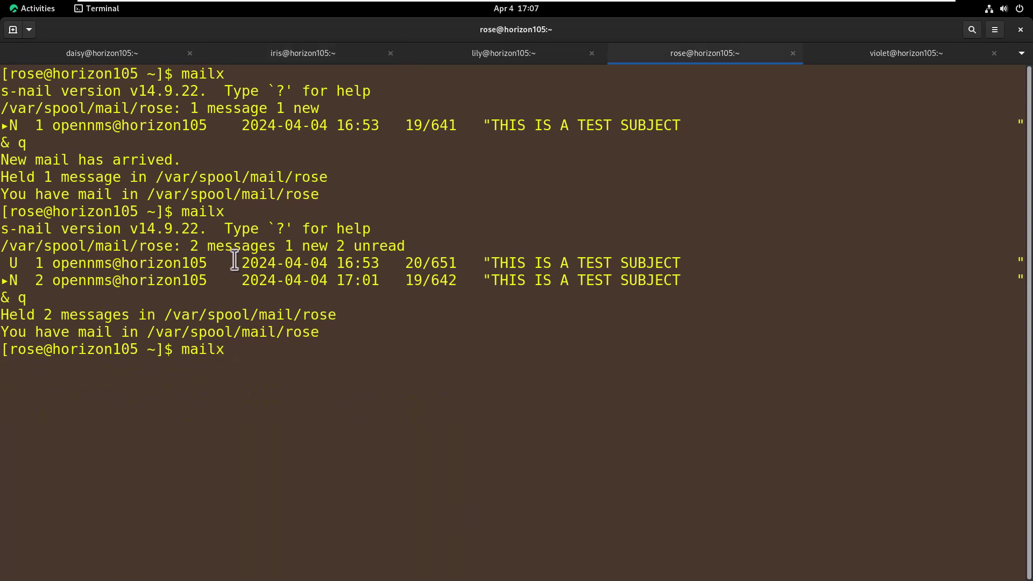
pyautogui.press('Return')
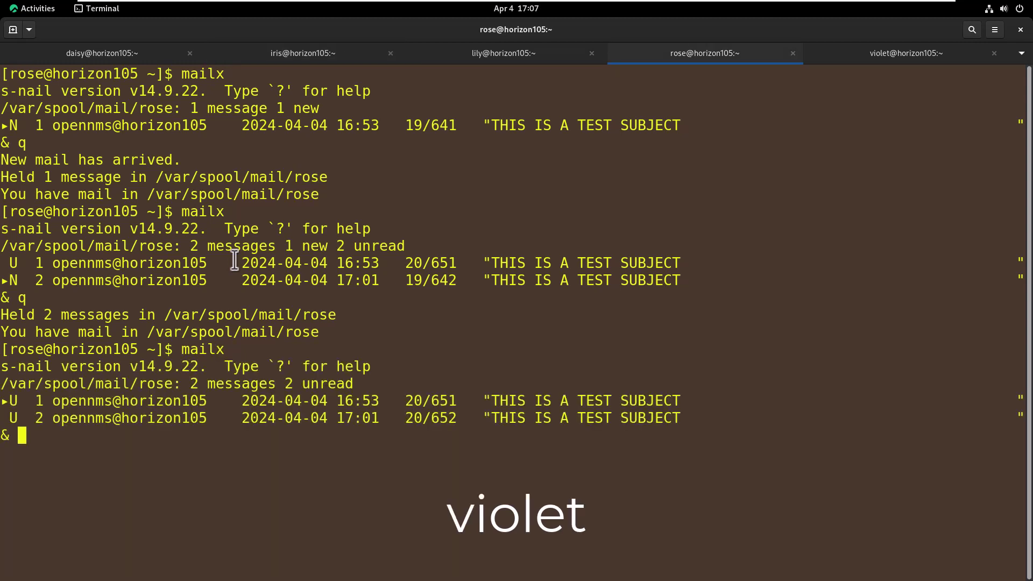
pyautogui.hotkey('ctrl', 'pagedown')
pyautogui.press('Return')
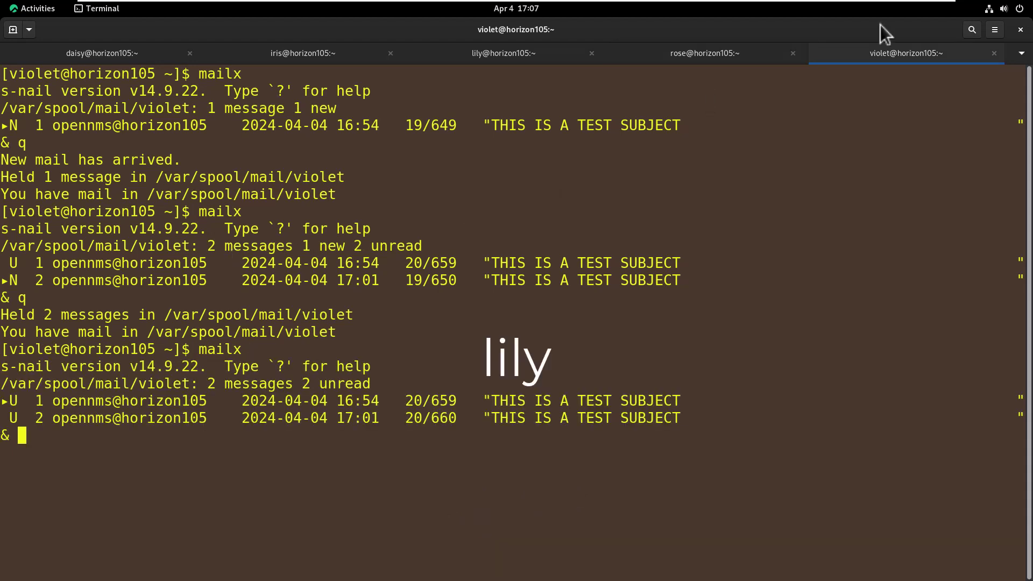
pyautogui.hotkey('alt', '3')
pyautogui.press('Return')
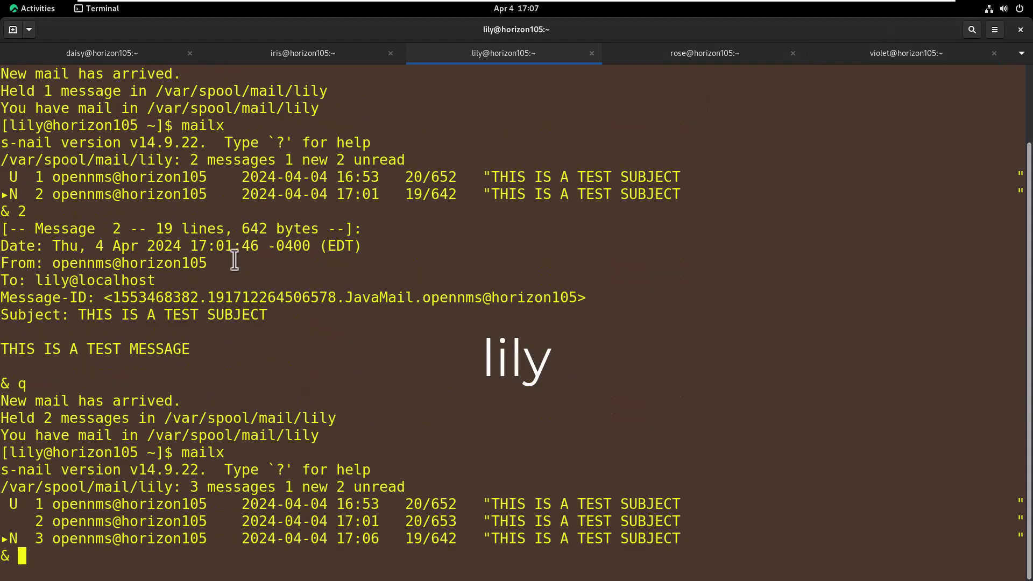